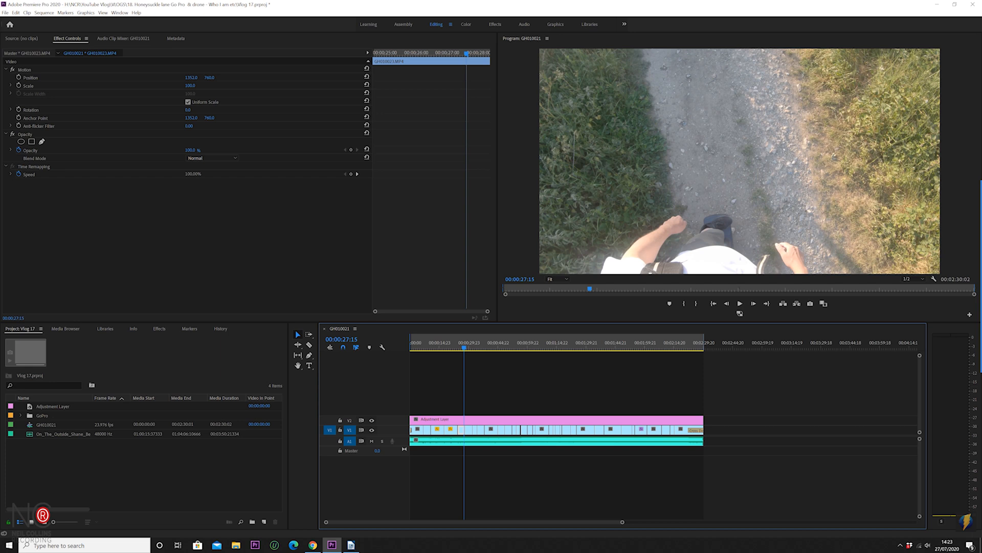
- Switch to the Color workspace, move the playhead to about 00:00:33:07, and select the Adjustment Layer clip on V2
left_click(467, 24)
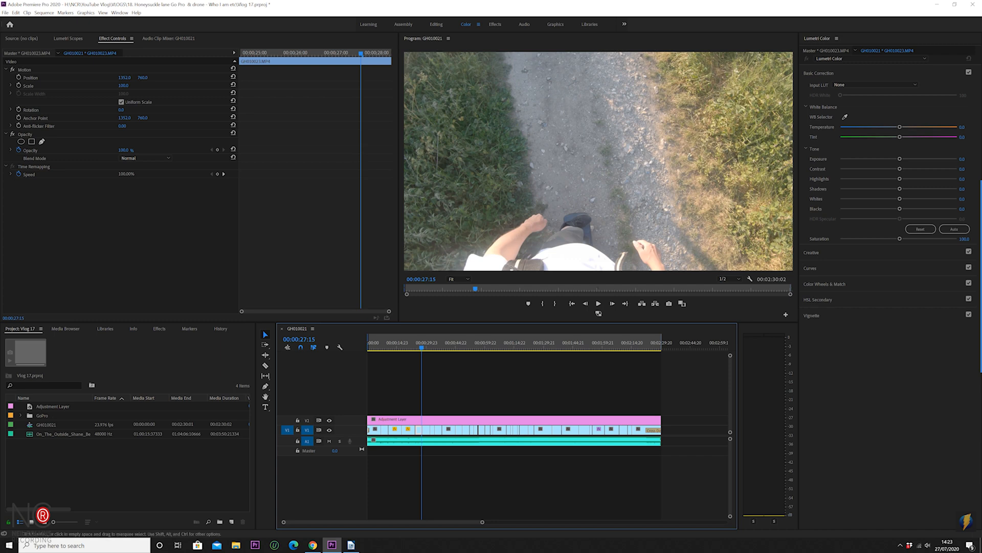
left_click_drag(421, 346, 434, 346)
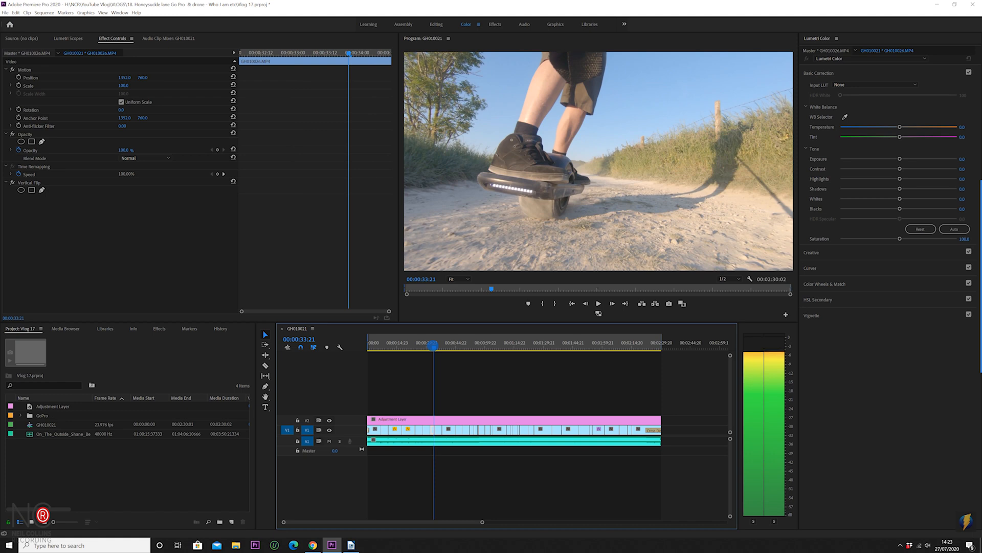
mouse_move(434, 346)
left_mouse_down()
mouse_move(548, 351)
mouse_move(546, 364)
mouse_move(605, 360)
mouse_move(432, 350)
left_mouse_up()
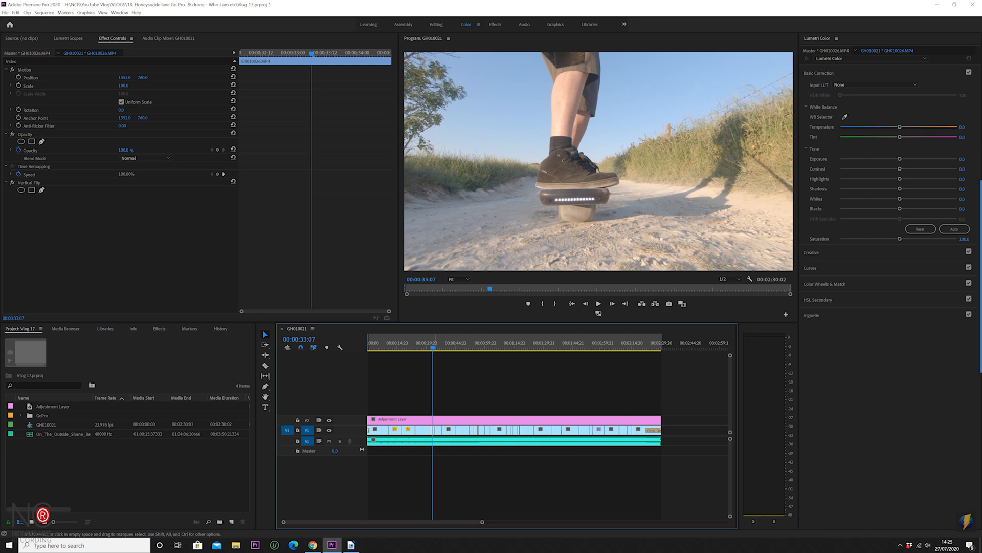
left_click(434, 420)
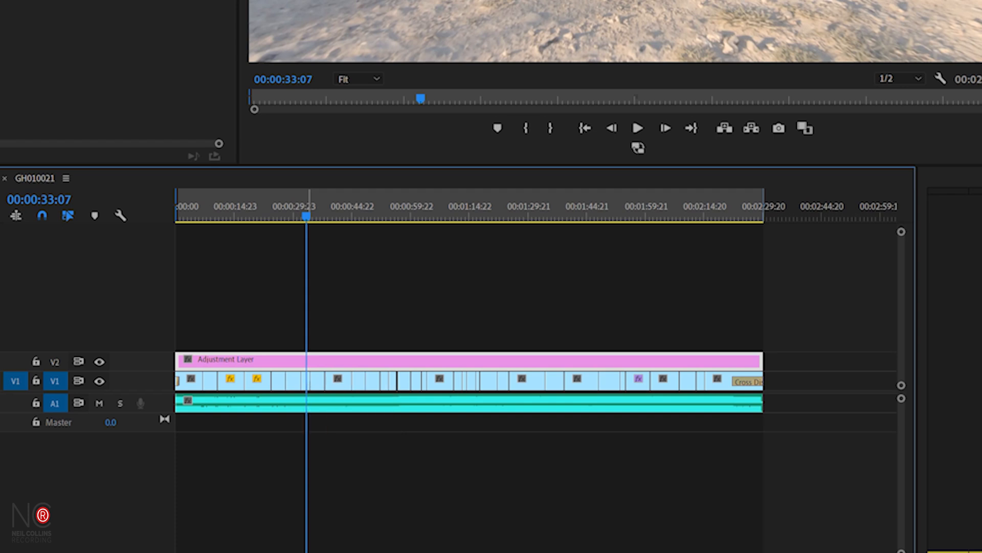
left_click(305, 385)
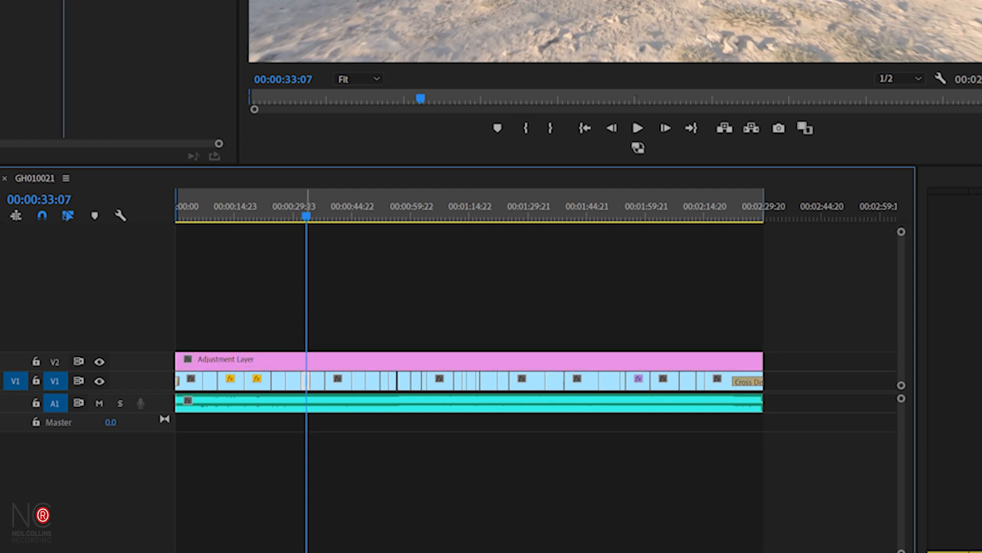
left_click(306, 360)
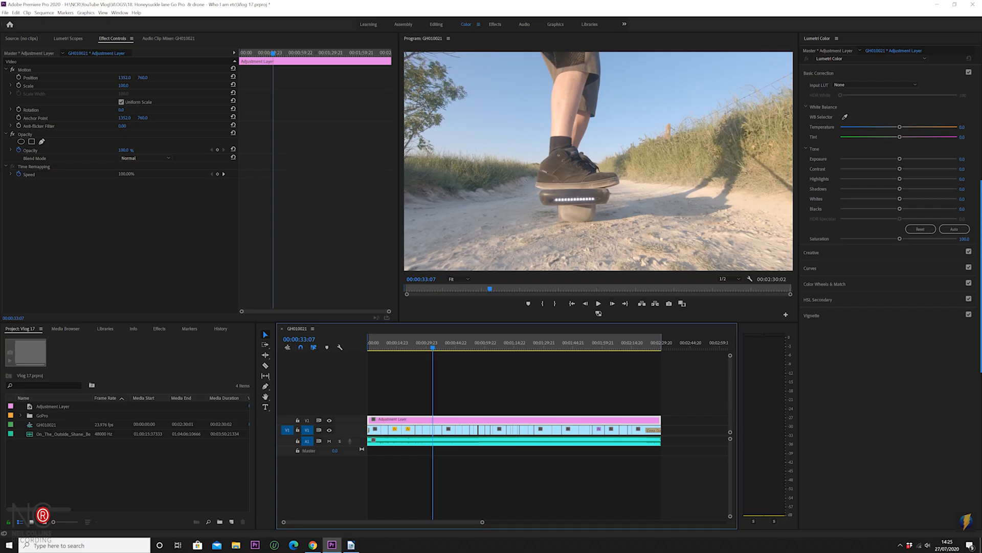
- Set the white balance with the WB Selector by sampling the pale sand in the frame
left_click(845, 117)
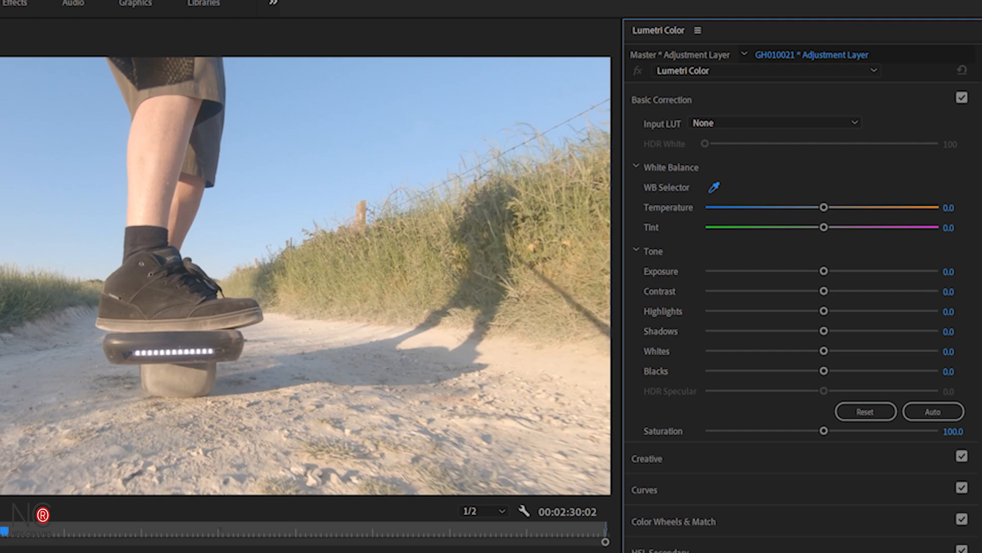
left_click(209, 351)
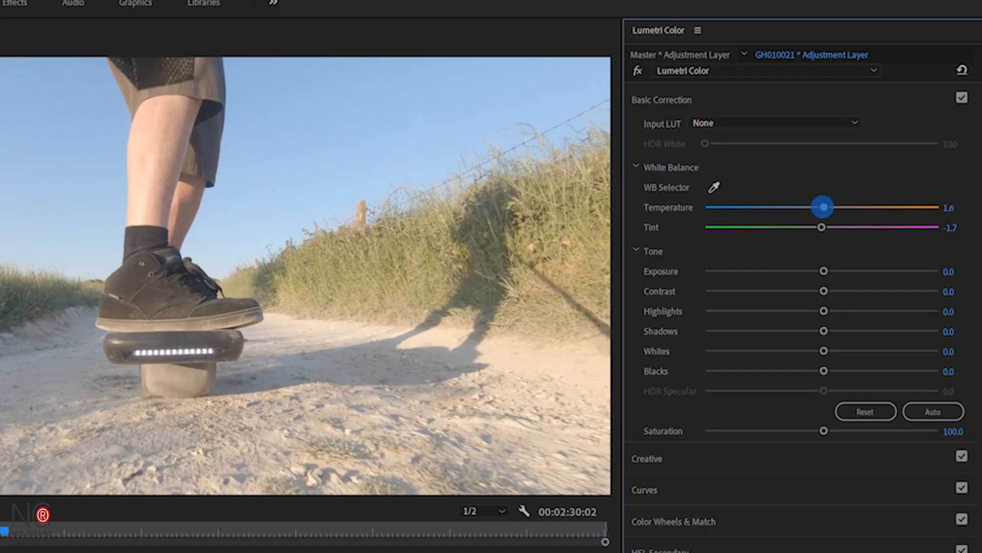
- Set the white balance Temperature to 3.0
left_click_drag(824, 207, 691, 206)
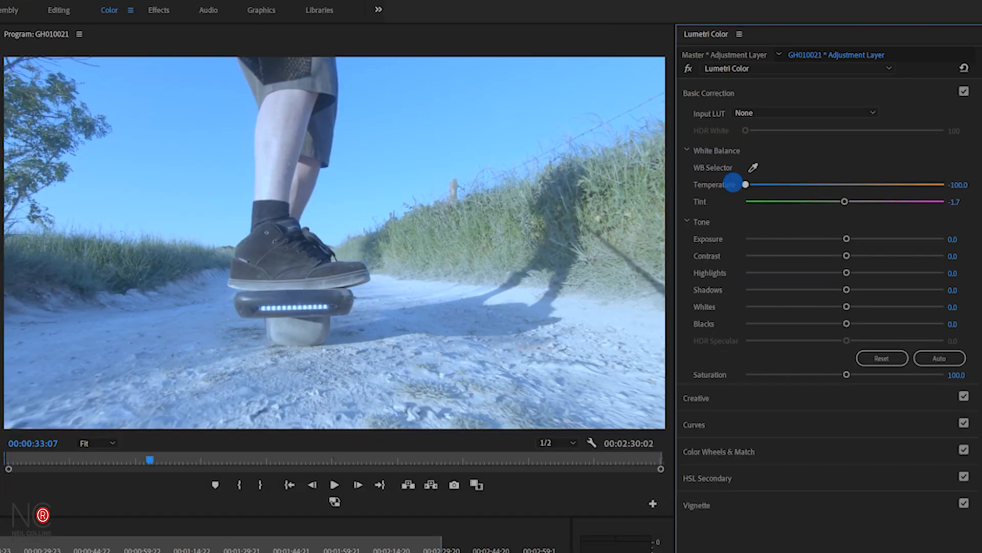
left_click_drag(740, 179, 838, 183)
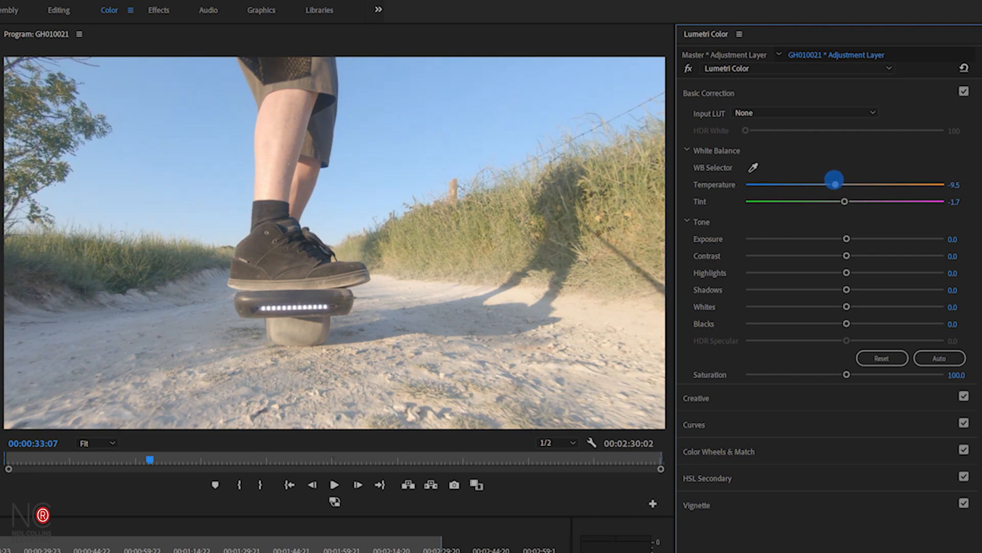
left_click_drag(837, 180, 848, 182)
- Set the white balance Tint to -2.3
left_click_drag(899, 136, 835, 136)
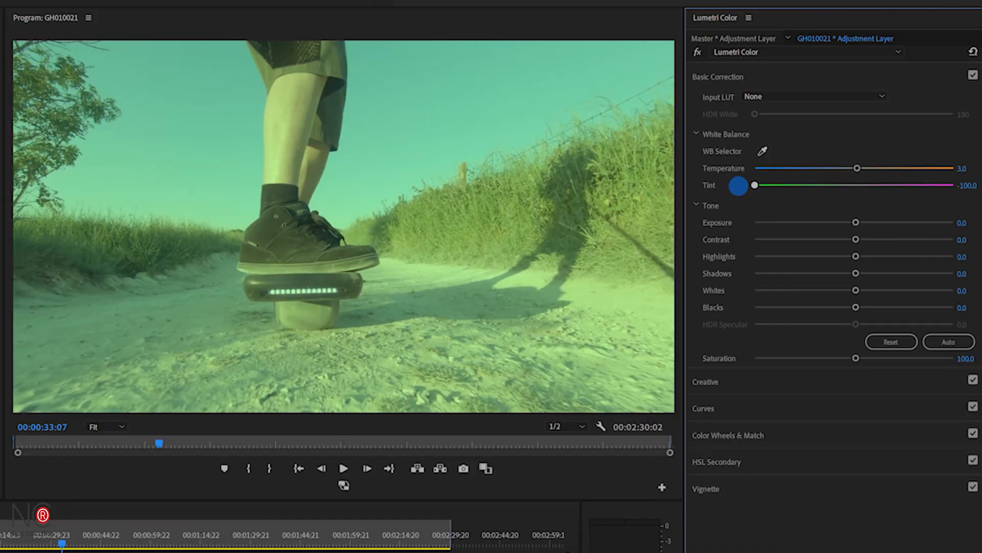
left_click_drag(740, 185, 854, 188)
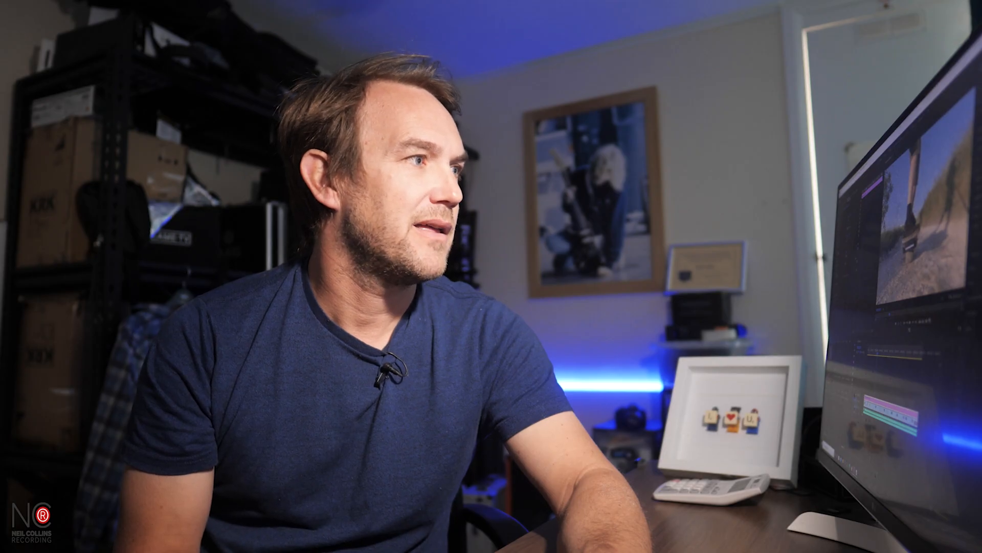
left_click(852, 190)
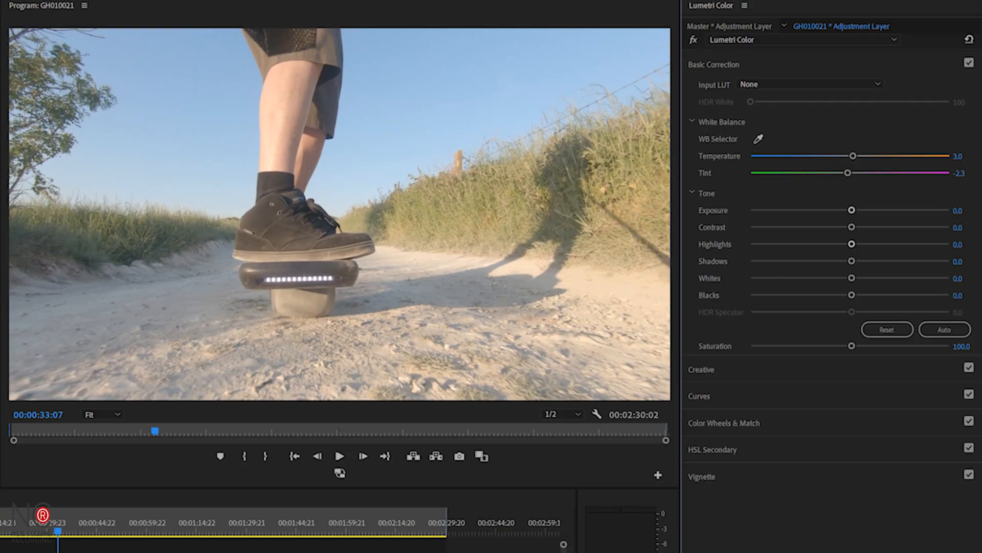
- Set Tone to contrast 50.2, highlights -39.0, shadows -27.2, whites -19.3 and blacks -34.4
left_click_drag(852, 227, 815, 300)
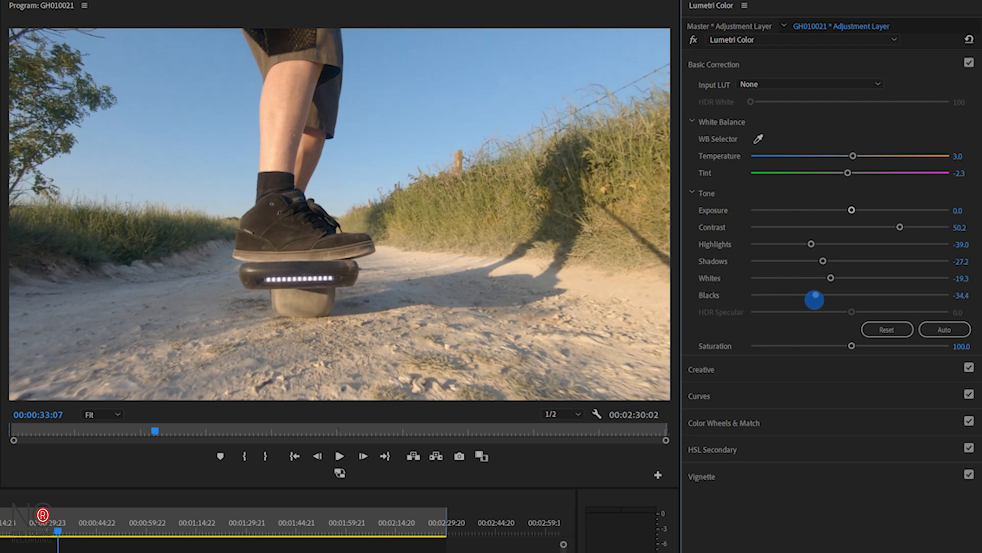
left_click_drag(814, 300, 816, 300)
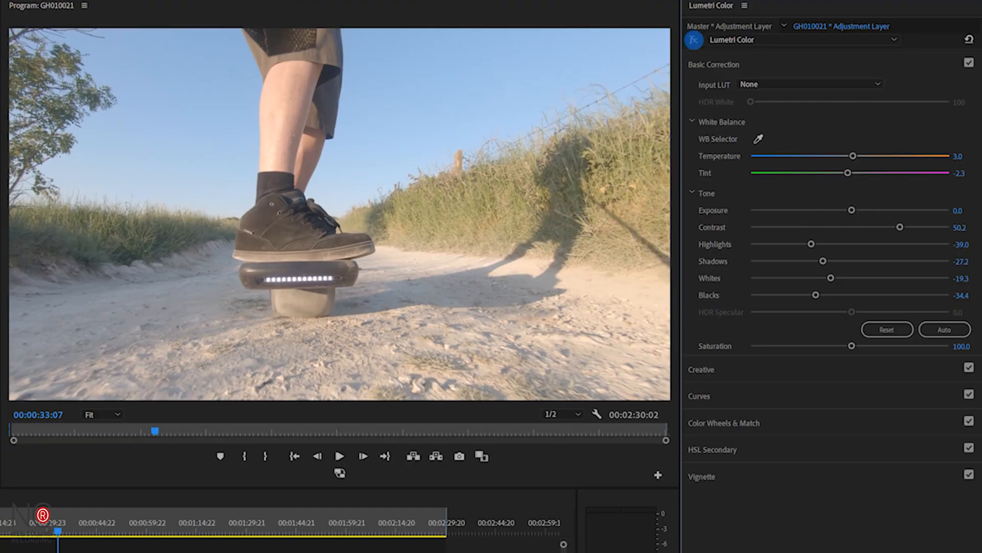
- Open the Creative section and set Sharpen to 15.4 and Saturation to 108.2
left_click(693, 39)
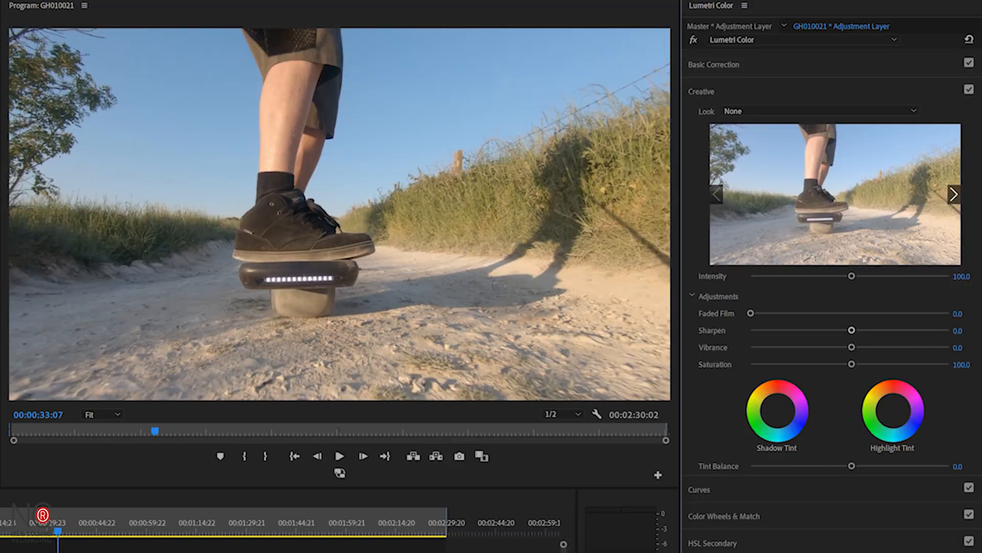
left_click_drag(852, 330, 864, 330)
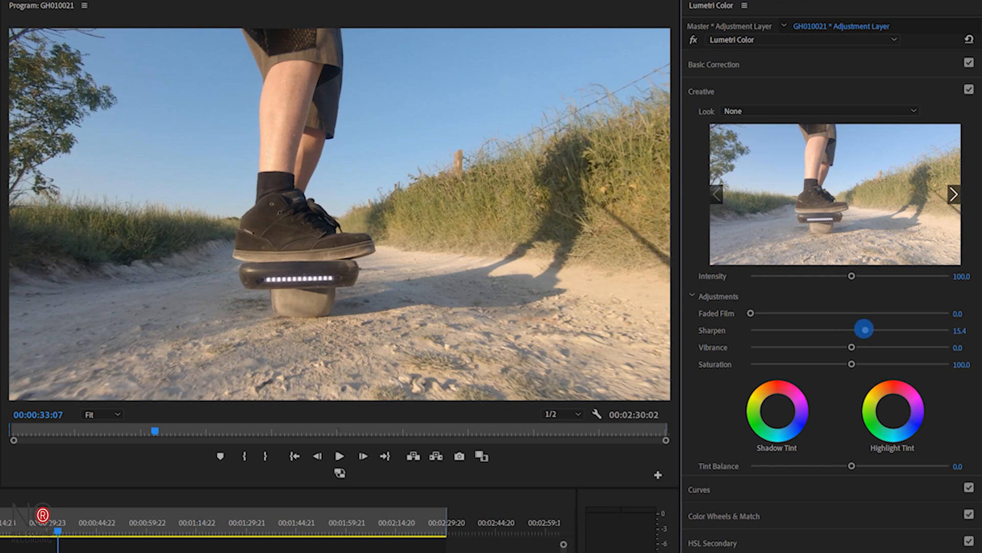
left_click_drag(864, 330, 865, 330)
left_click_drag(852, 364, 860, 363)
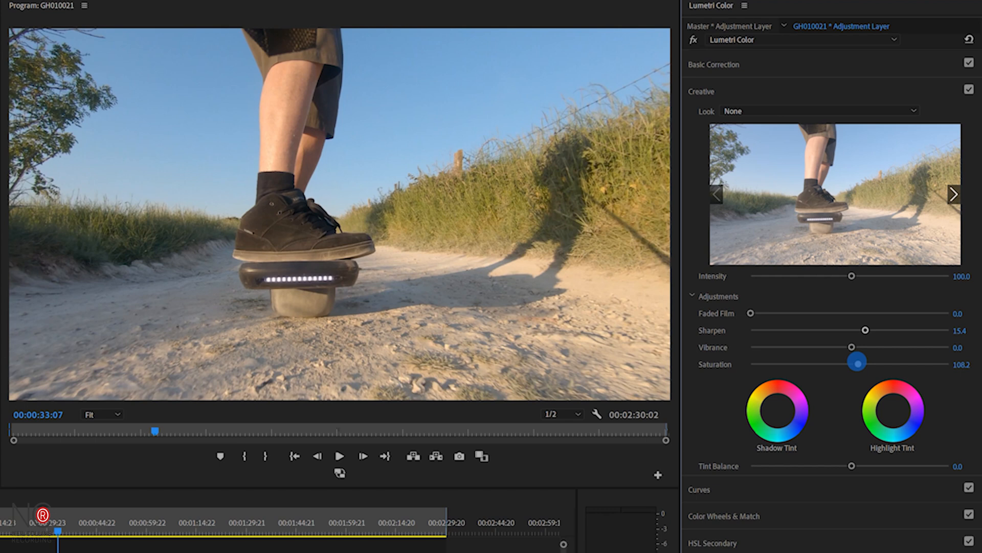
left_click_drag(858, 364, 857, 363)
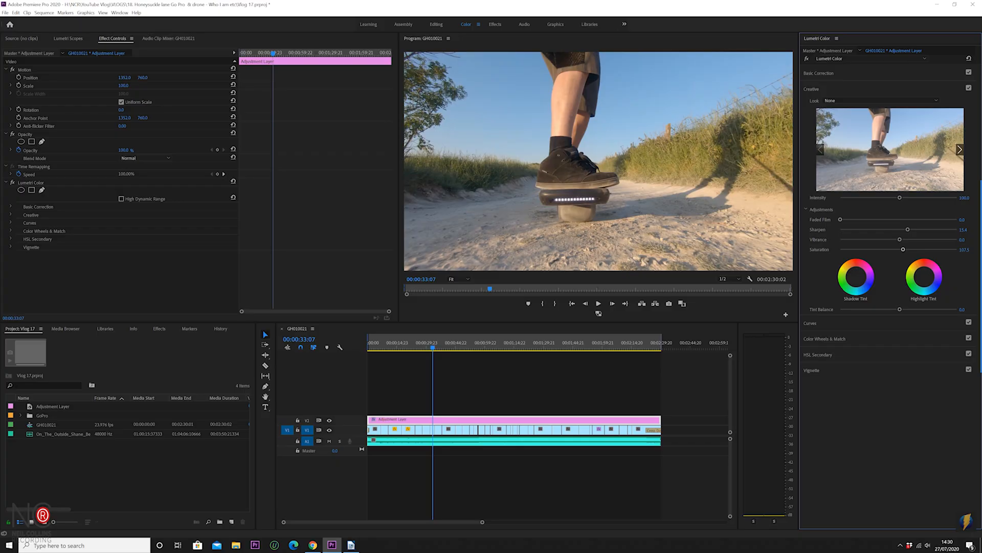
- Open RGB Curves and shape the master curve, lifting the black point and nudging the midpoint slightly up
left_click(808, 89)
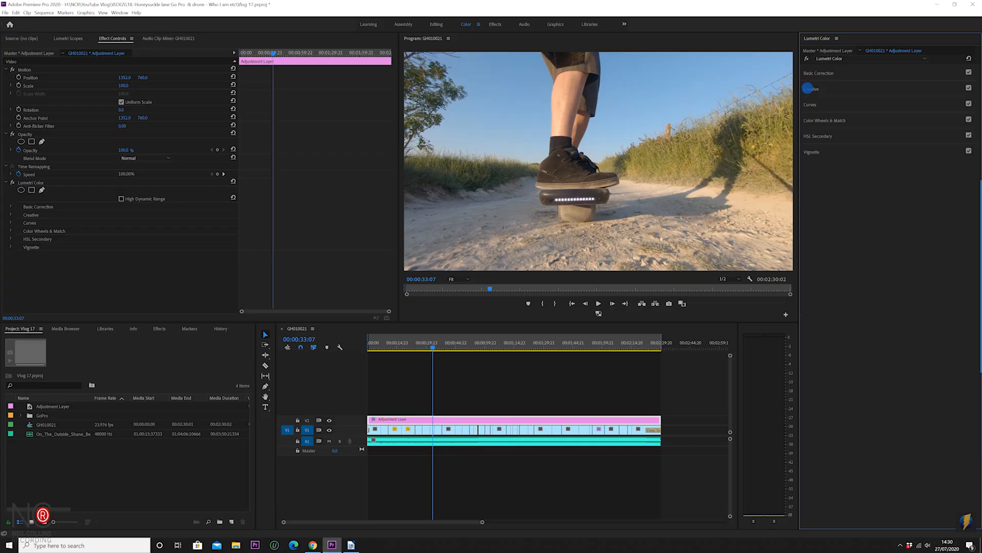
left_click(811, 104)
left_click(868, 229)
left_click(893, 204)
left_click(914, 183)
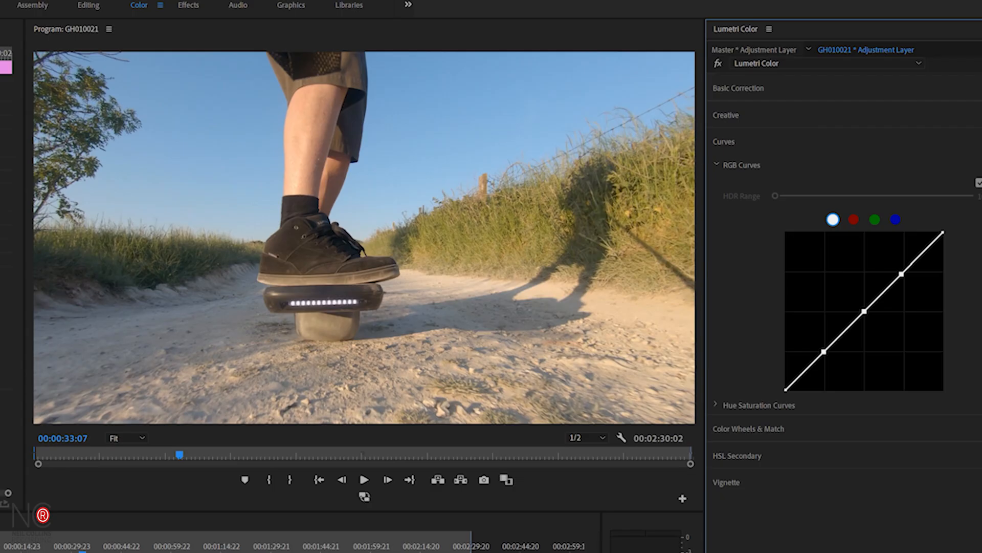
left_click(782, 388)
left_click_drag(781, 388, 773, 373)
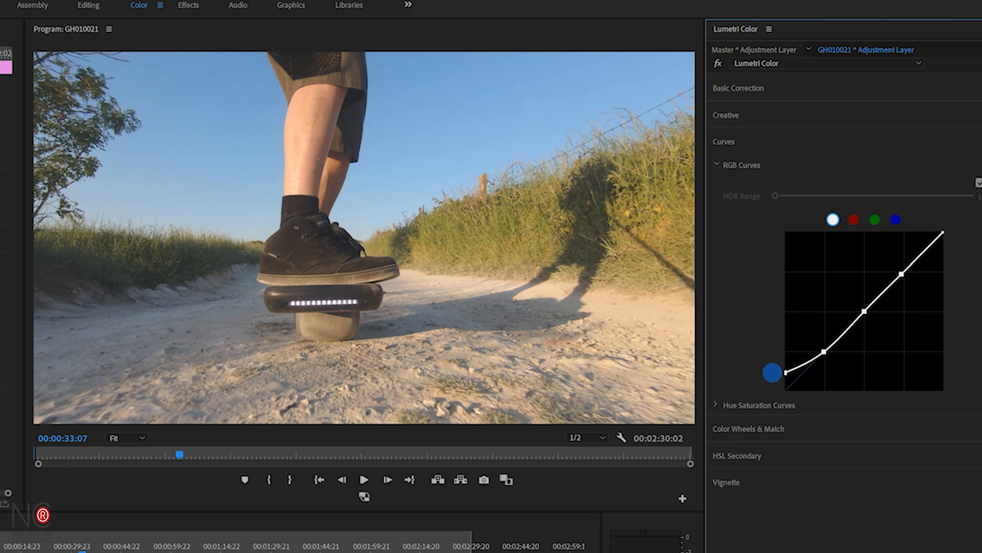
left_click_drag(773, 372, 769, 375)
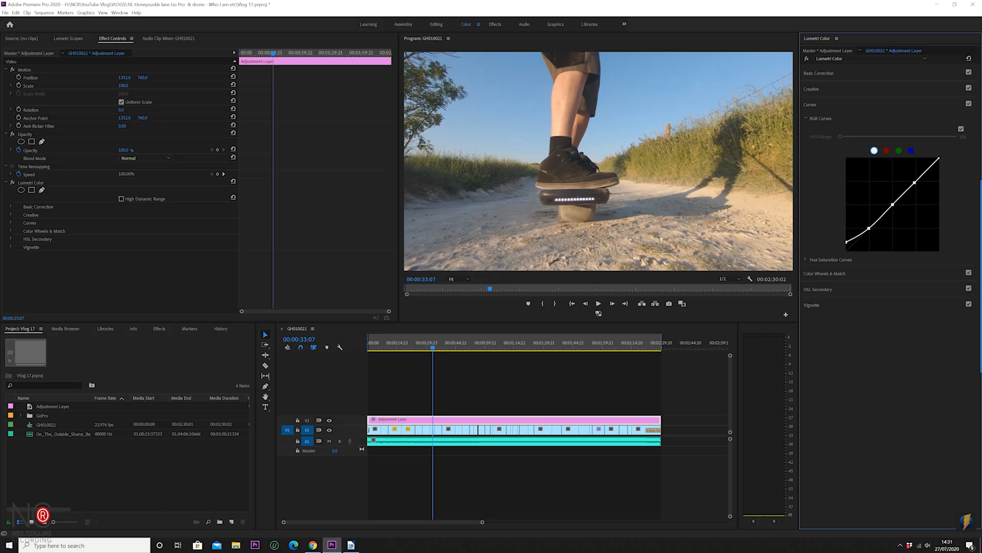
left_click(894, 205)
left_click_drag(894, 205, 896, 200)
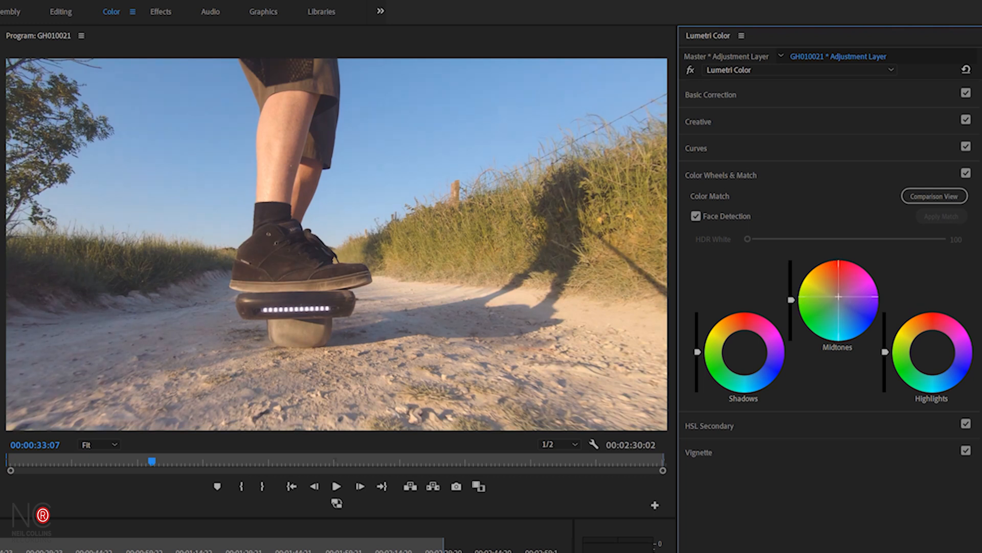
- Nudge the Midtones colour wheel slightly off centre and toggle Color Wheels & Match off and on to compare
mouse_move(840, 295)
left_mouse_down()
mouse_move(850, 299)
mouse_move(841, 290)
mouse_move(837, 300)
left_mouse_up()
left_click_drag(838, 300, 835, 297)
left_click_drag(835, 296, 835, 296)
left_click(966, 173)
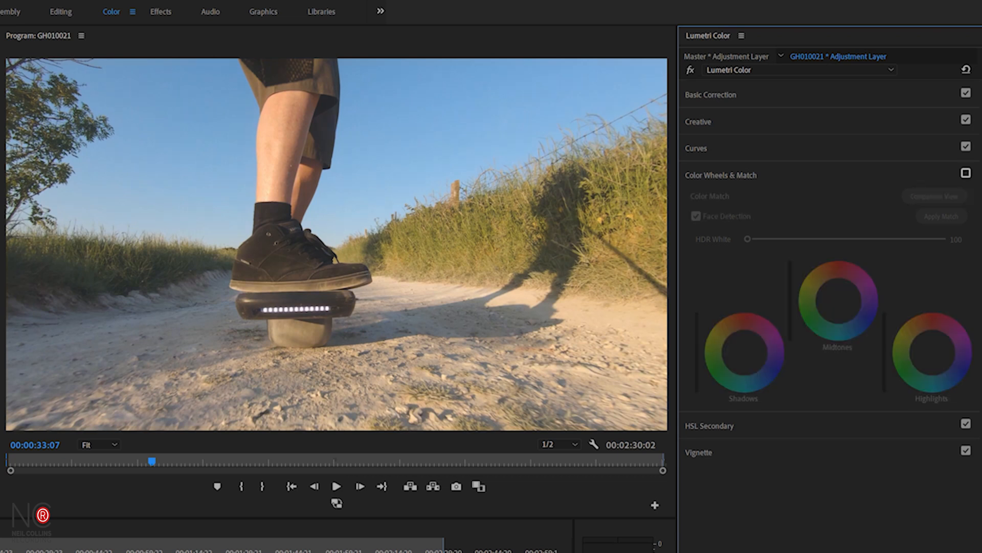
left_click(966, 173)
left_click(966, 173)
left_click(966, 173)
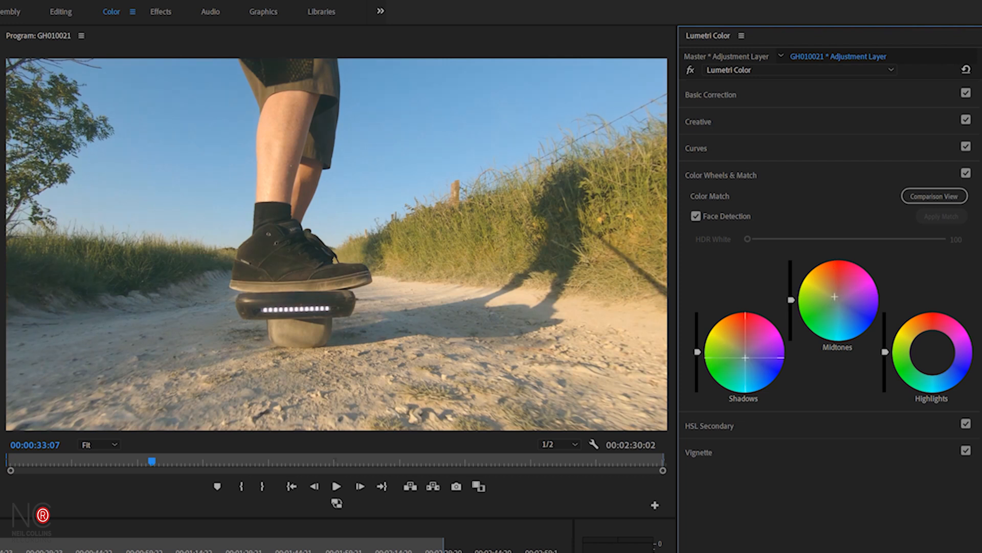
- Nudge the Shadows colour wheel slightly and toggle Color Wheels & Match off and on to compare
left_click_drag(745, 358, 745, 360)
left_click_drag(744, 358, 746, 357)
left_click(966, 173)
left_click(966, 174)
left_click(966, 174)
left_click(966, 174)
left_click(966, 173)
left_click(966, 174)
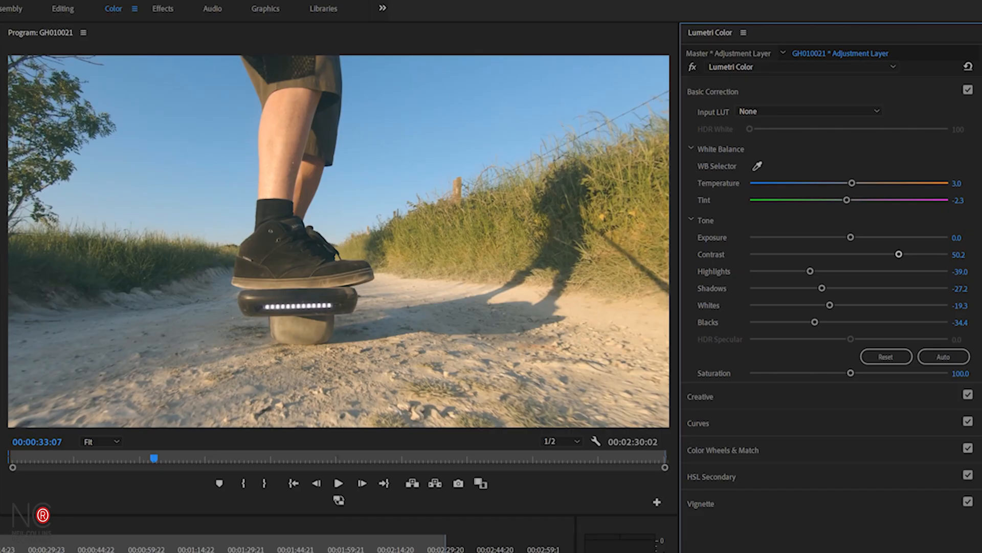
- Refine the adjustment layer to tint 0.3, contrast 50.8, highlights -11.5, shadows -46.9, whites -20.0 and blacks -43.0
mouse_move(899, 254)
left_mouse_down()
mouse_move(889, 253)
mouse_move(958, 253)
mouse_move(839, 252)
mouse_move(900, 254)
left_mouse_up()
left_click_drag(847, 200, 850, 200)
left_click_drag(810, 271, 805, 321)
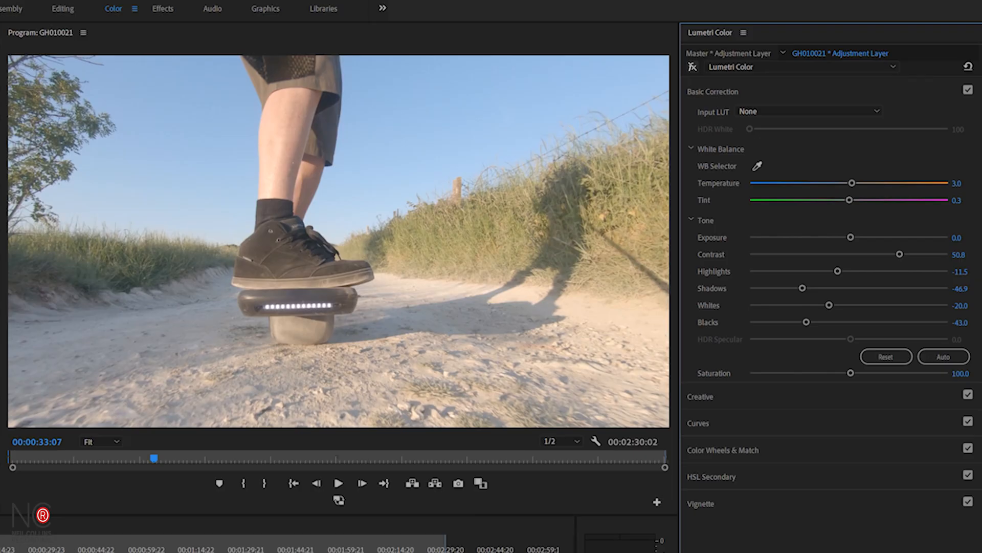
left_click(692, 67)
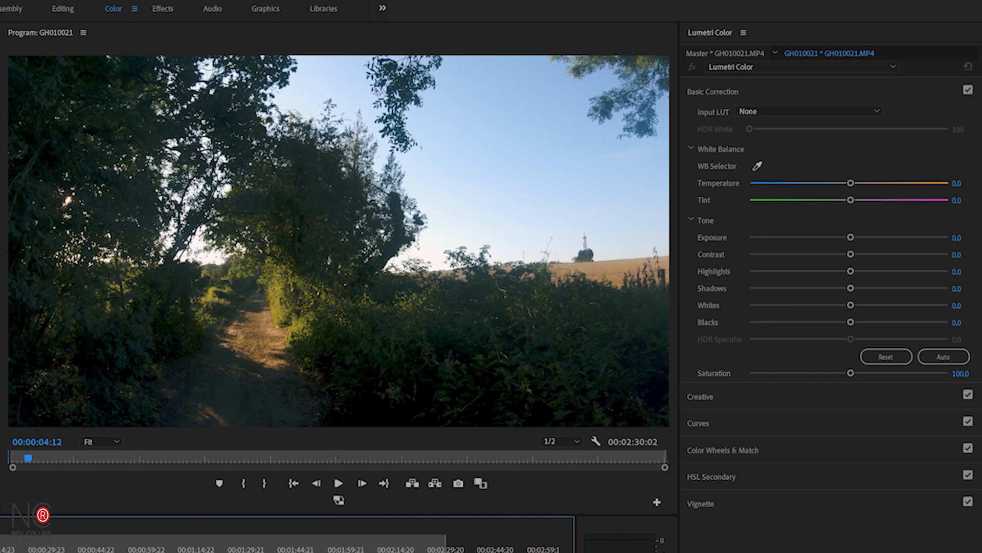
- On the clip at 00:00:04:12, raise blacks above 22.0 and lift shadows and exposure slightly
left_click_drag(851, 321, 871, 321)
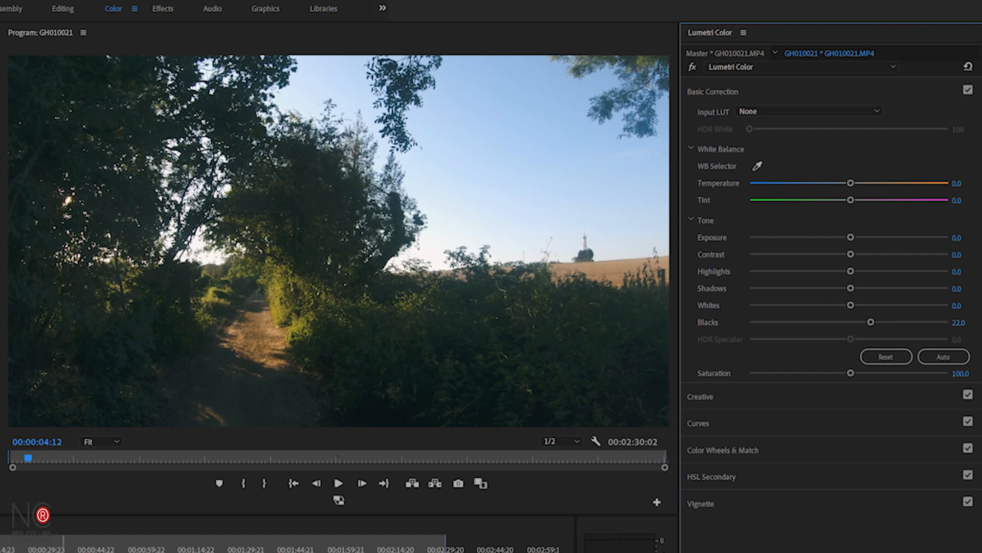
left_click_drag(871, 321, 880, 318)
left_click_drag(851, 288, 863, 287)
left_click_drag(850, 237, 857, 237)
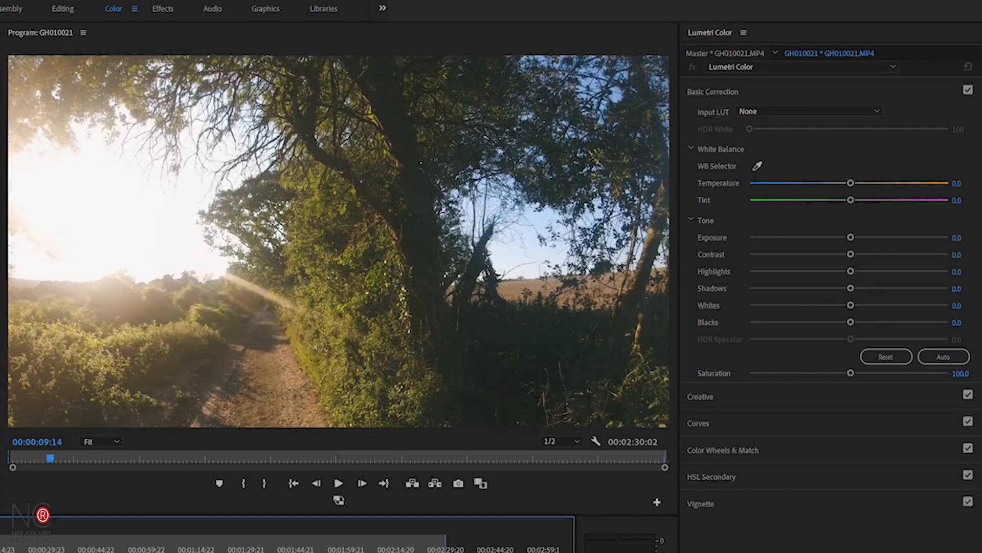
- Step the playhead back to 00:00:08:05 and on that clip raise blacks to 22.6 and exposure slightly
key("shift+Left")
key("shift+Left")
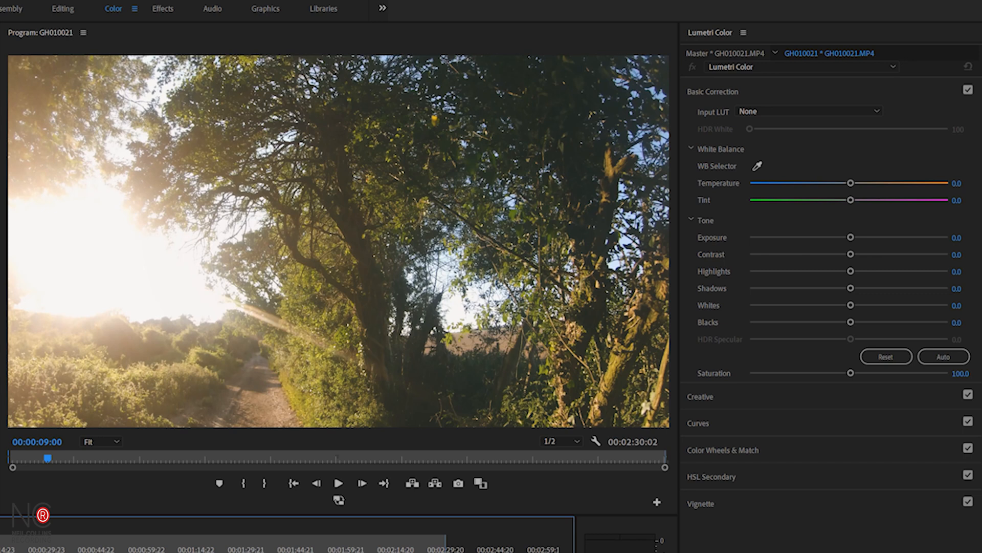
key("Left")
key("Left")
key("Left")
key("Left")
key("Left")
key("Left")
key("Left")
key("Left")
key("Left")
key("Left")
key("Left")
key("Left")
key("Left")
key("Left")
key("Left")
key("Left")
key("Left")
key("Left")
key("Left")
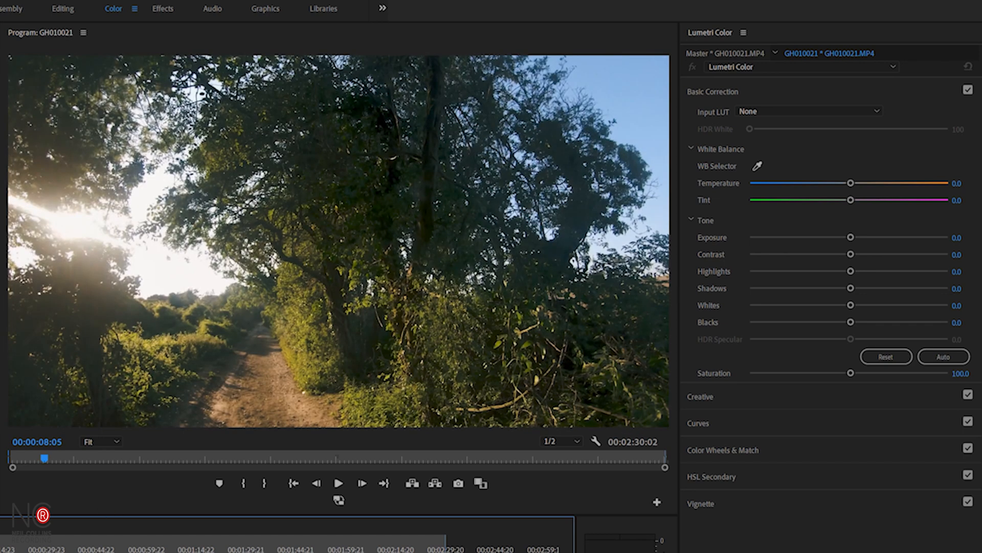
left_click_drag(851, 322, 872, 321)
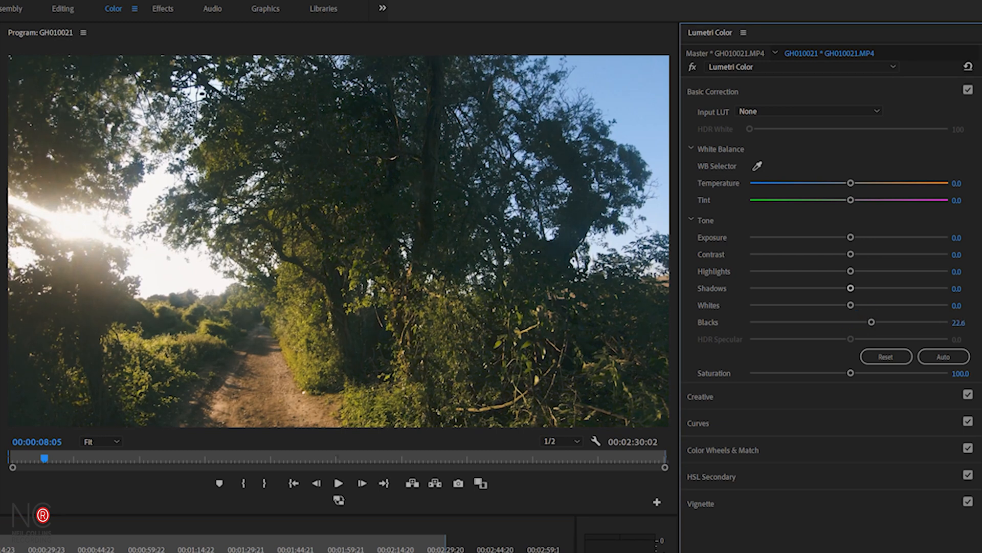
left_click_drag(851, 237, 857, 237)
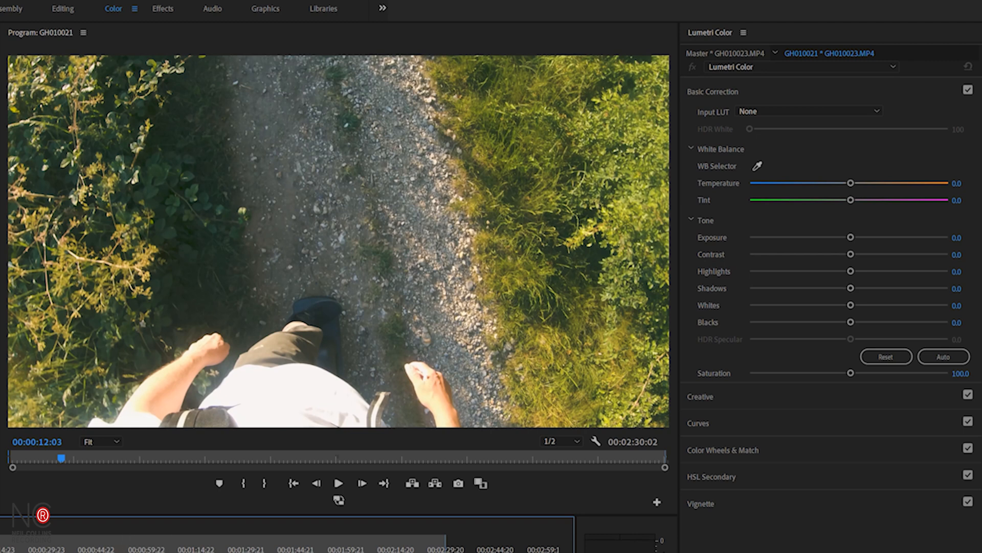
- On the clip at 00:00:12:03, lower highlights to -39.0, raise blacks to 21.3 and reset whites
left_click_drag(850, 270, 810, 272)
left_click_drag(851, 305, 868, 328)
double_click(840, 305)
- On the clip at 00:00:21:04, raise blacks to 47.5 and exposure to 0.4
left_click(17, 548)
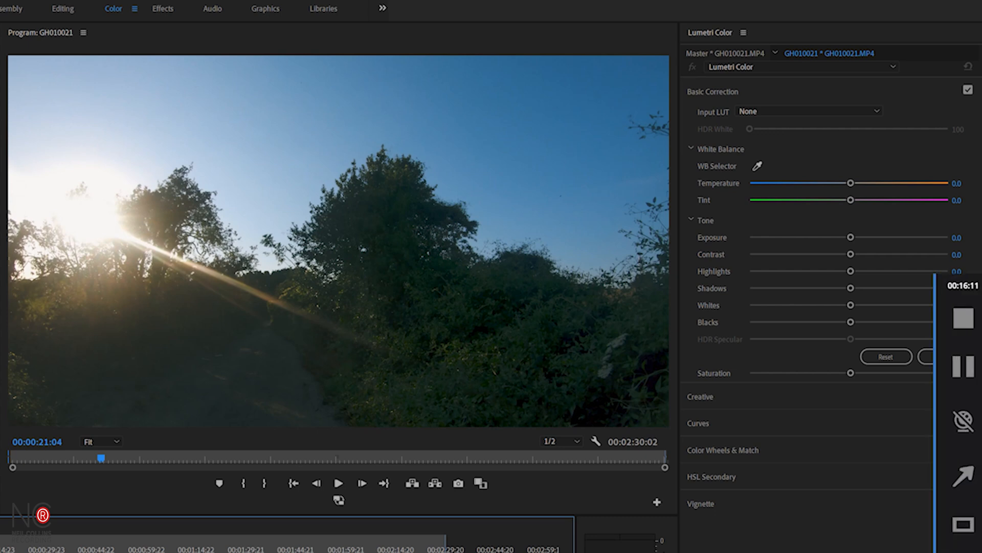
left_click_drag(851, 321, 896, 317)
left_click_drag(851, 237, 857, 237)
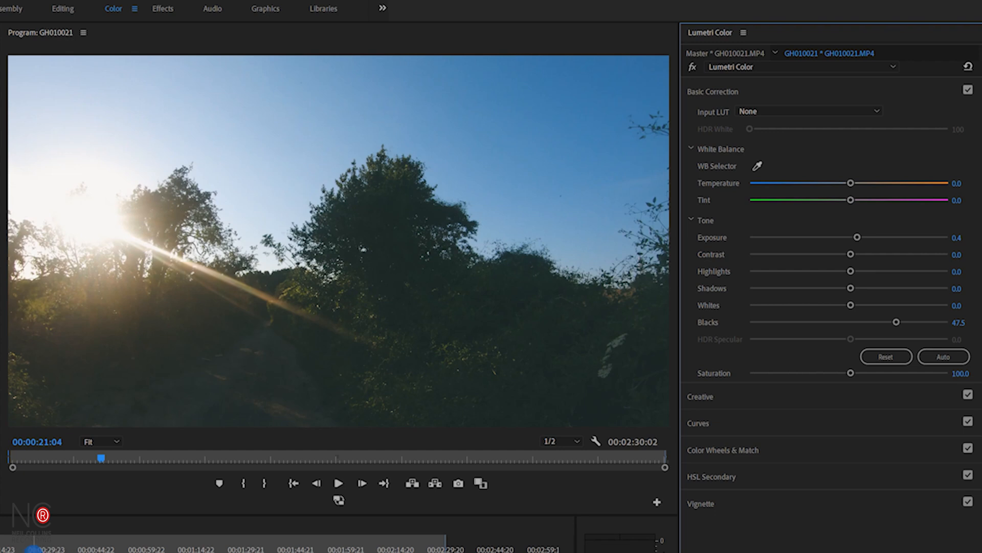
- Copy the Lumetri Color effect from the clip at 00:00:15:02
left_click(34, 545)
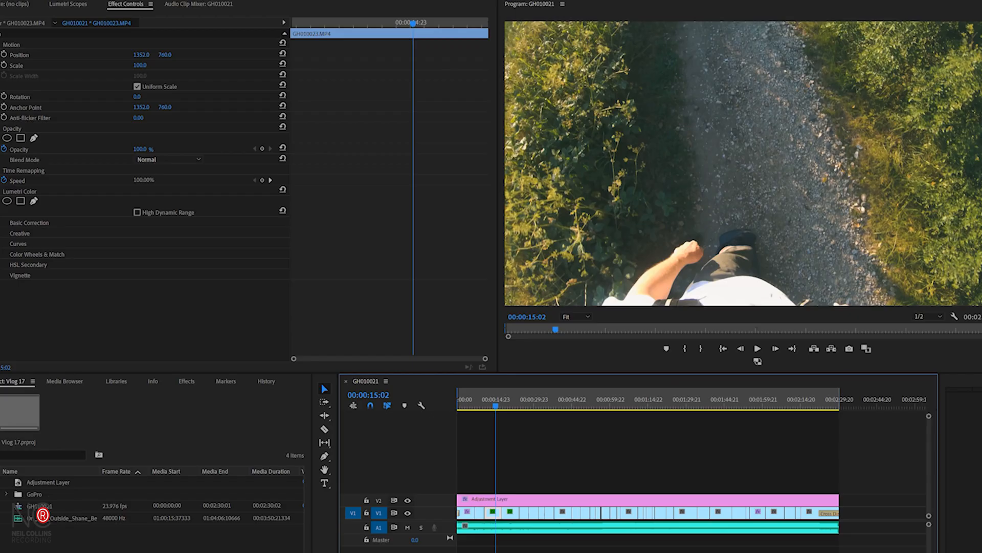
left_click(23, 191)
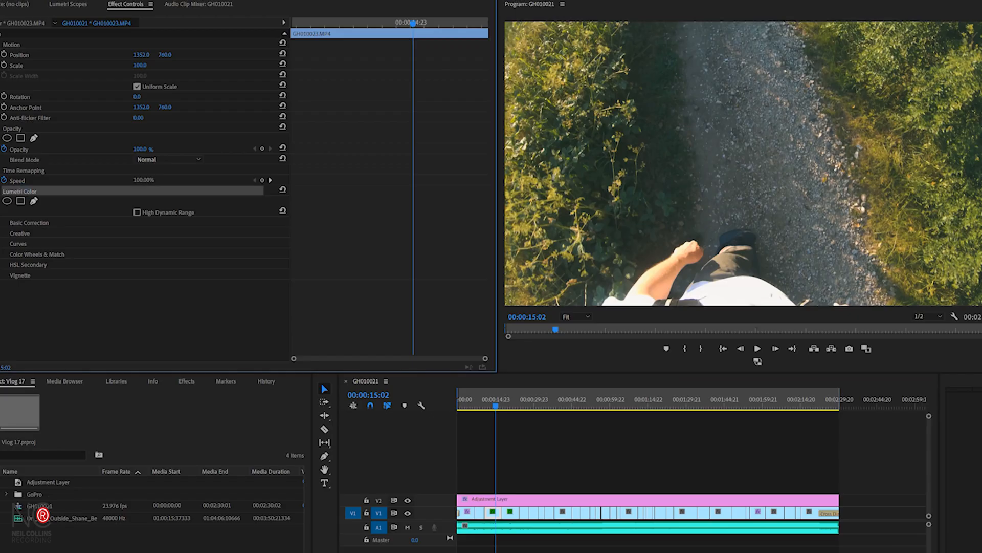
right_click(24, 191)
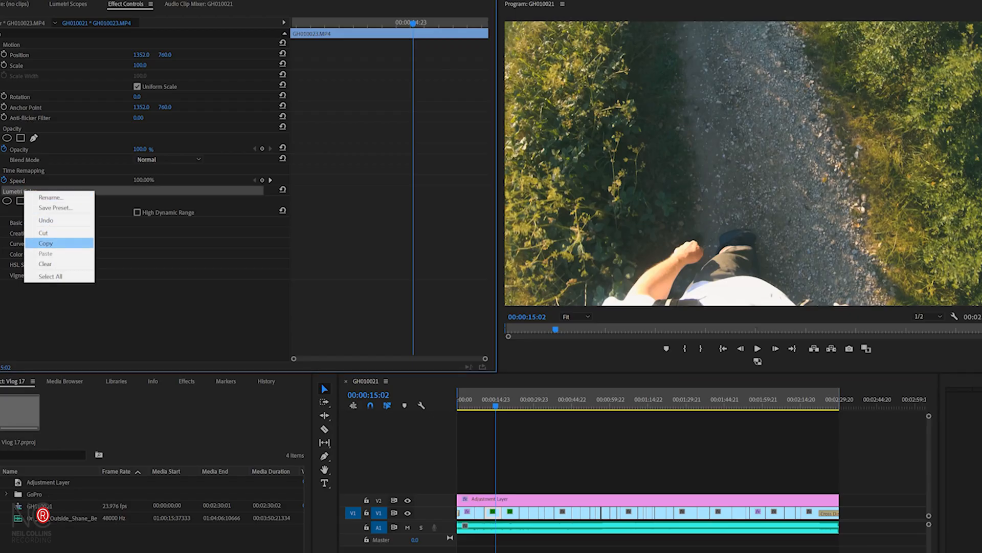
left_click(43, 243)
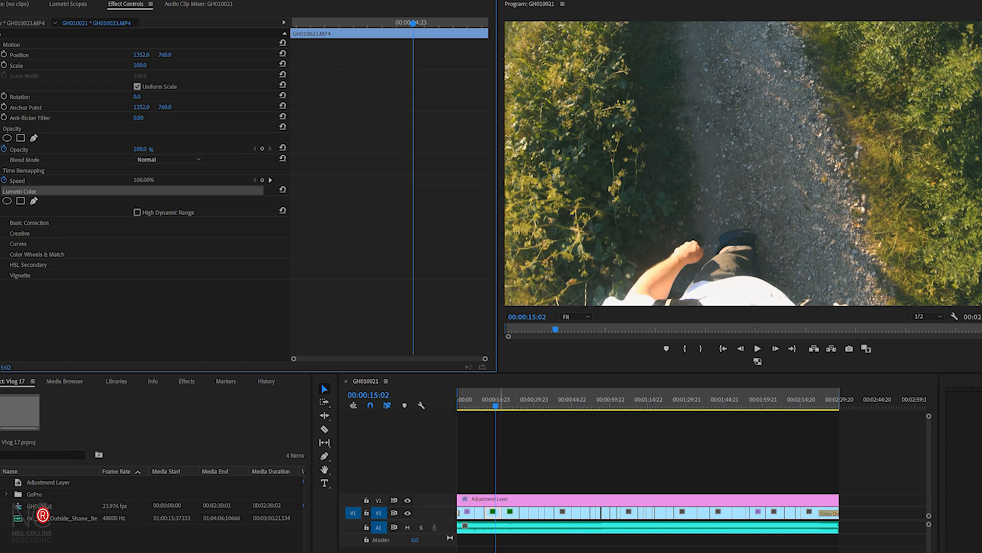
- Paste the copied Lumetri Color effect onto the clip at 00:00:26:10
left_click(524, 513)
left_click(524, 401)
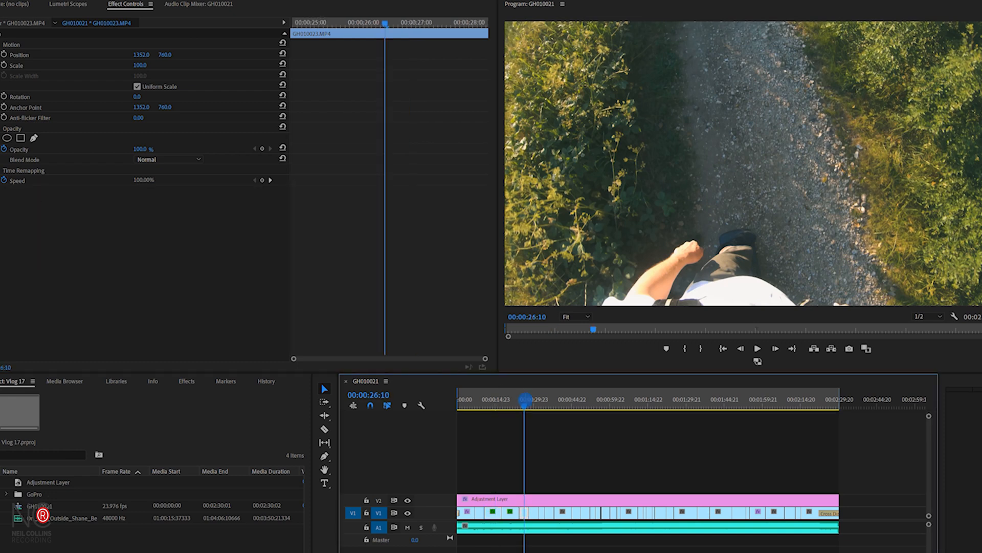
right_click(52, 222)
left_click(81, 296)
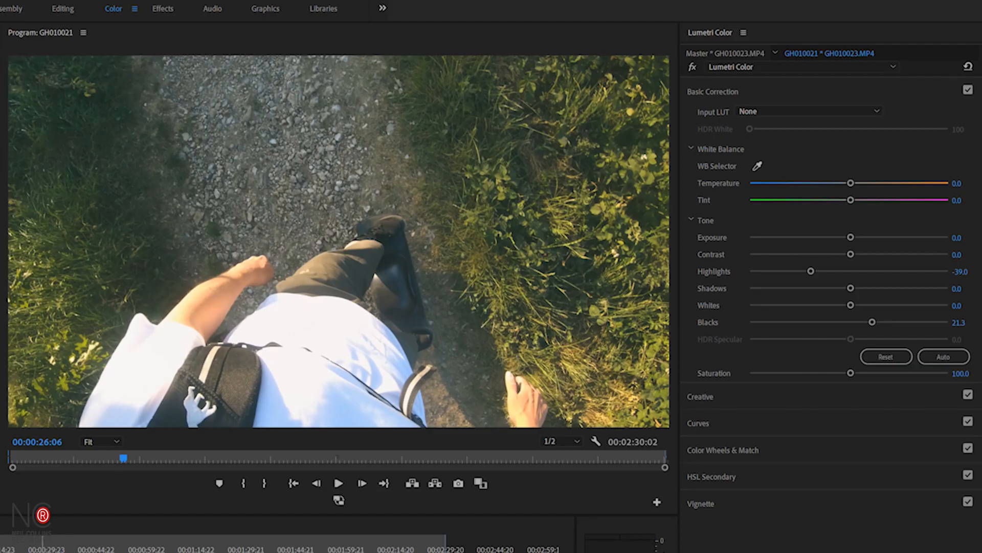
- Paste the Lumetri Color effect onto the clip at 00:00:28:09 as well
left_click(41, 549)
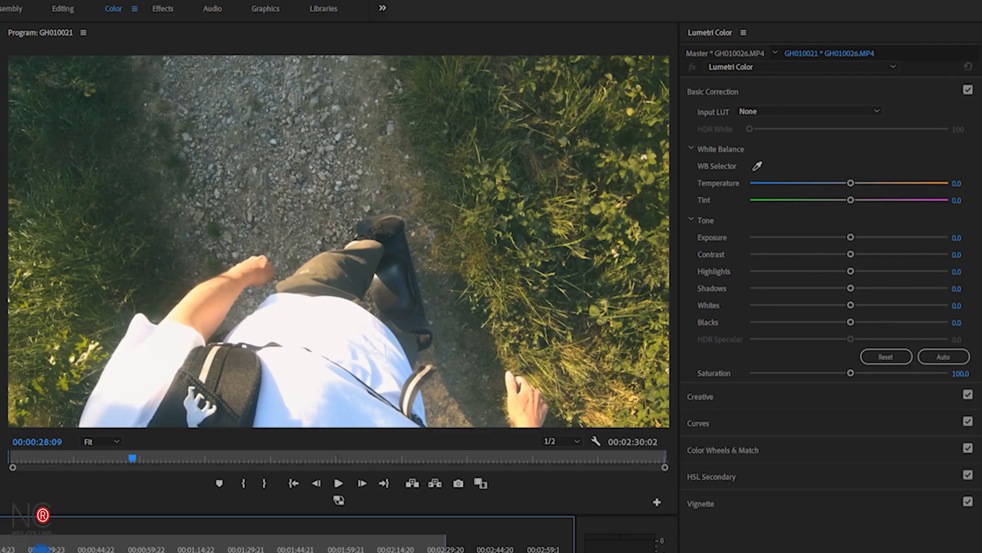
key("ctrl+v")
- Scrub to the clip at 00:00:37:19 and raise its exposure slightly
left_click(47, 548)
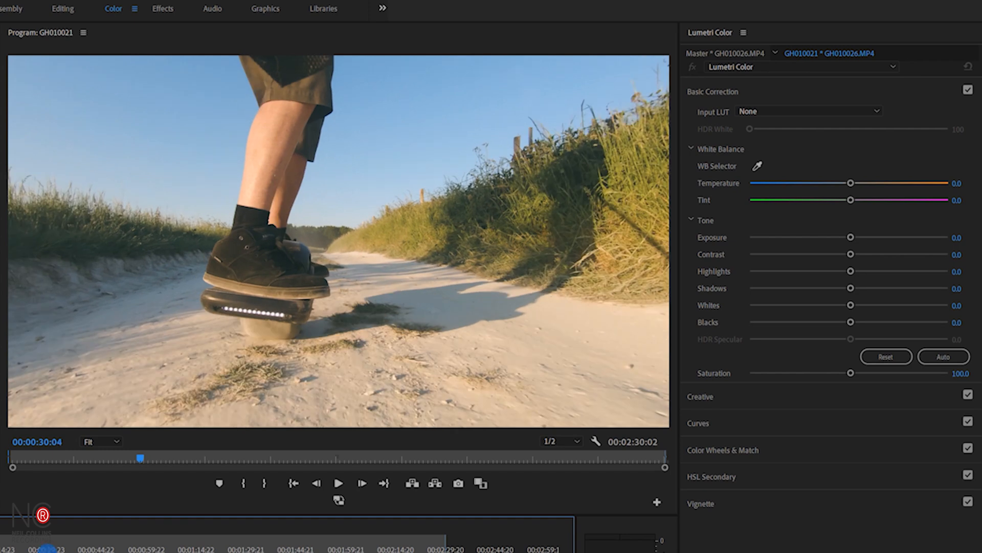
left_click_drag(47, 549, 52, 550)
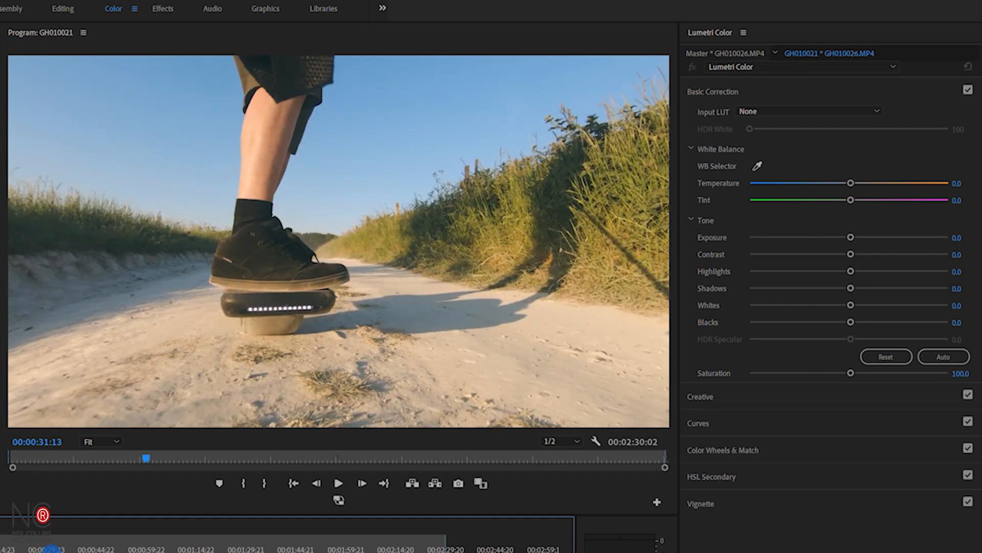
left_click_drag(52, 549, 72, 549)
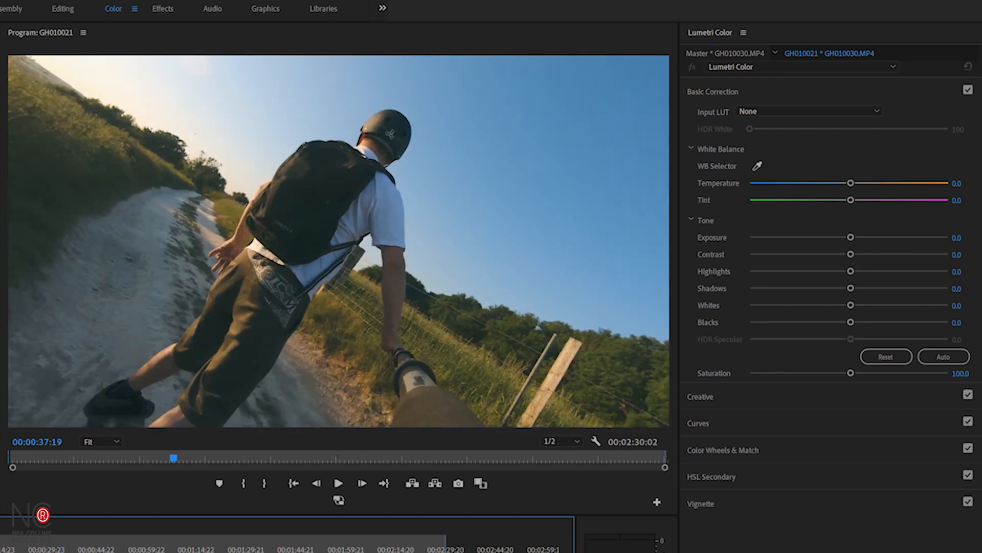
left_click_drag(851, 236, 857, 238)
- On the clip at 00:00:41:08, raise blacks to 19.3 and exposure to about 0.4
left_click(83, 548)
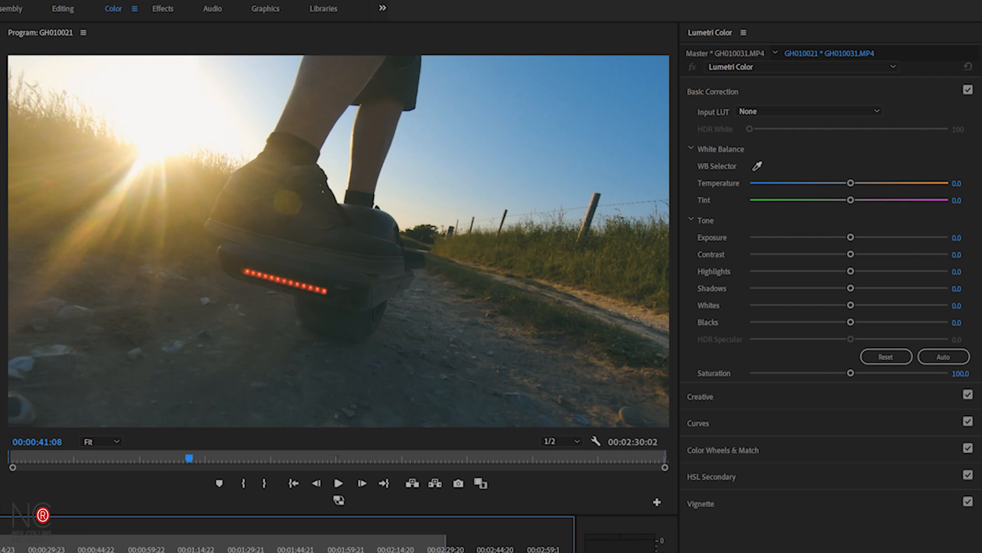
left_click_drag(850, 322, 868, 321)
left_click(851, 237)
left_click_drag(851, 237, 858, 237)
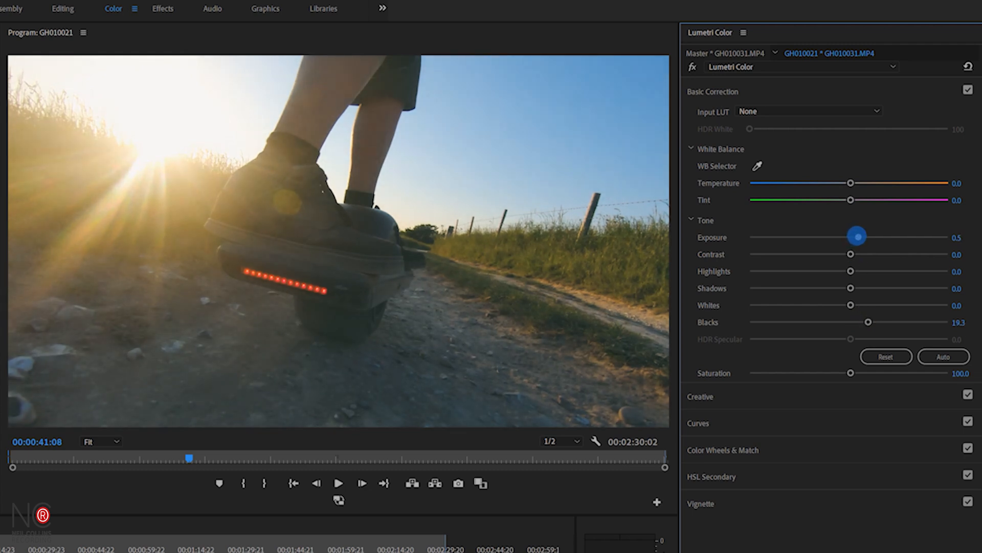
left_click_drag(858, 236, 858, 237)
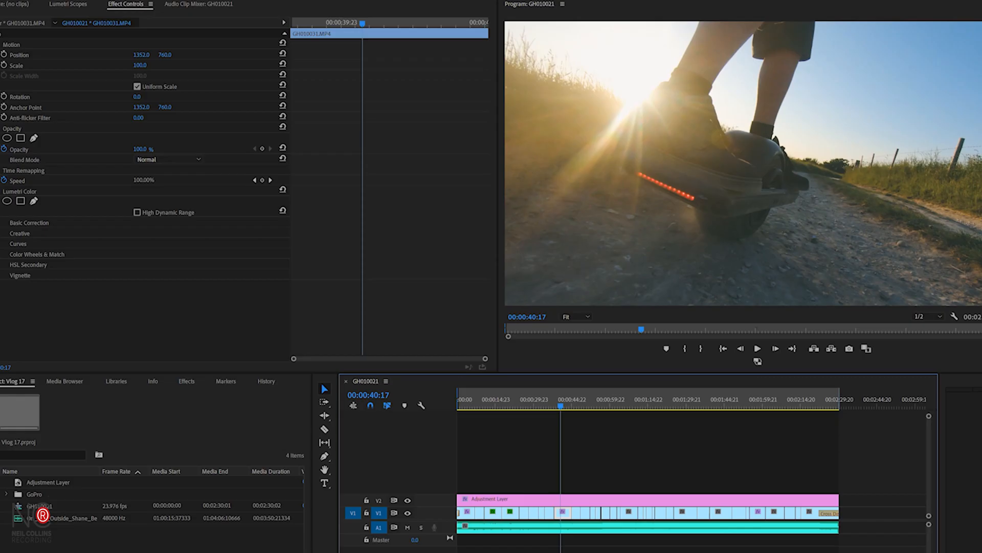
- Copy the Lumetri Color effect from the clip at 00:00:40:17
left_click(24, 192)
right_click(24, 192)
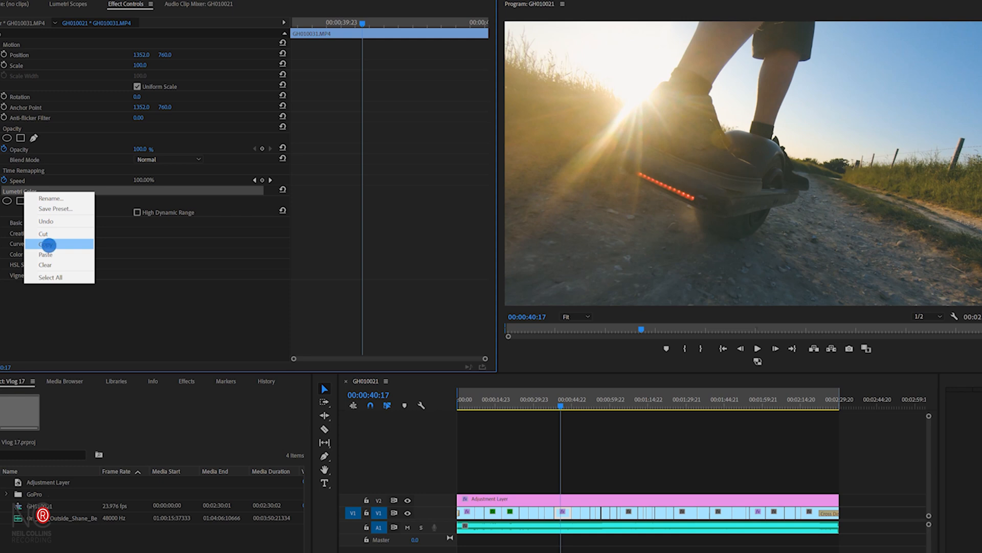
left_click(45, 244)
- Paste the copied Lumetri Color effect onto the clip at 00:00:45:15
left_click(574, 402)
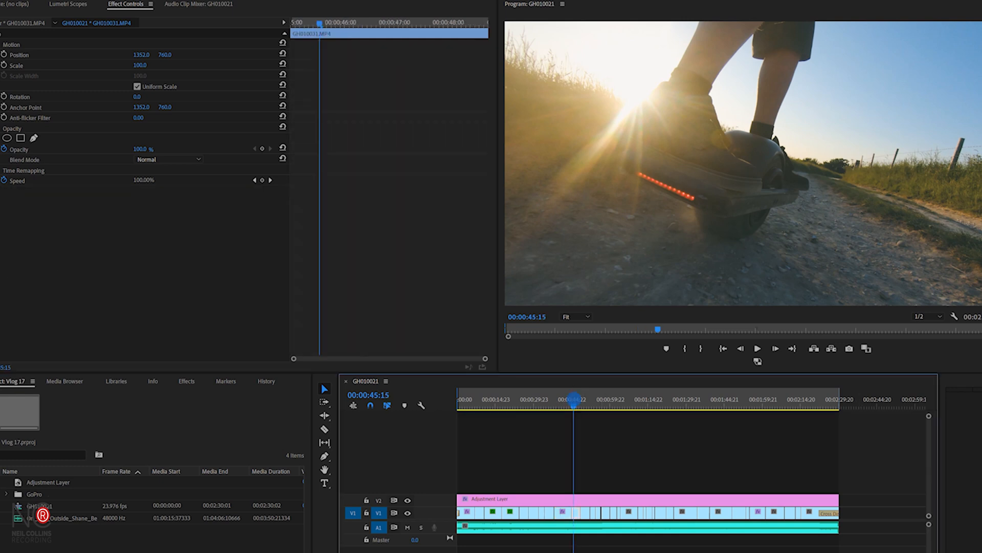
right_click(121, 230)
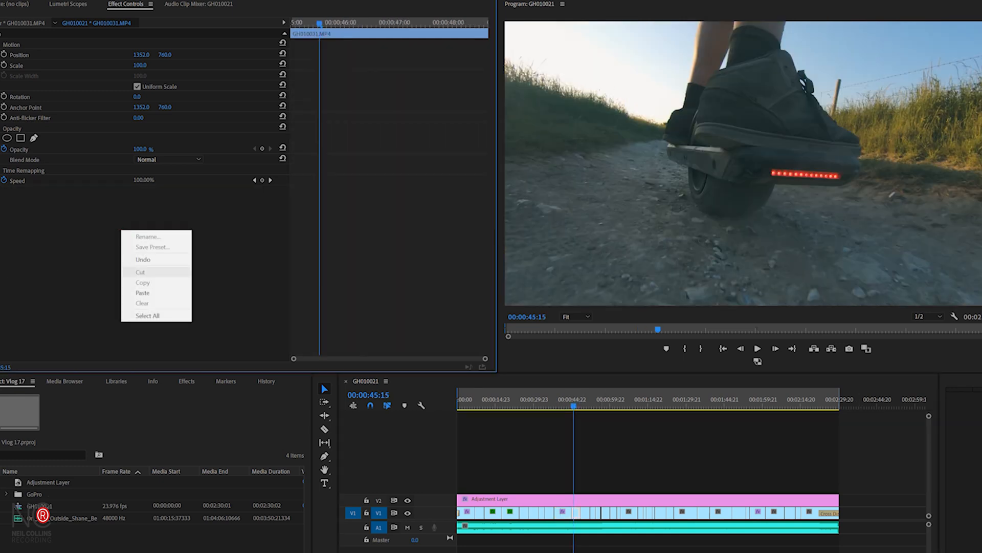
left_click(141, 292)
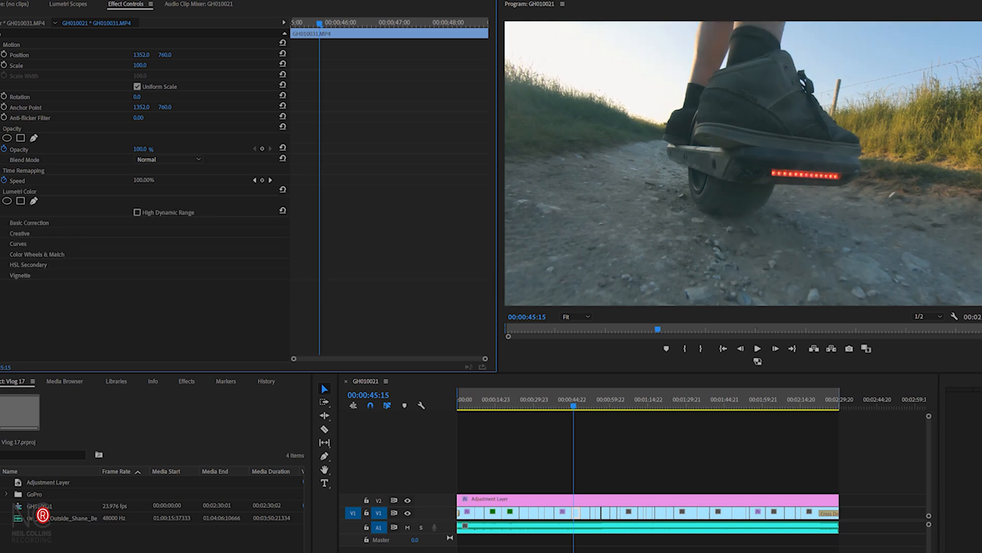
- On the clip at 00:00:49:18, raise blacks to 23.3 and exposure to 1.0
left_click(584, 402)
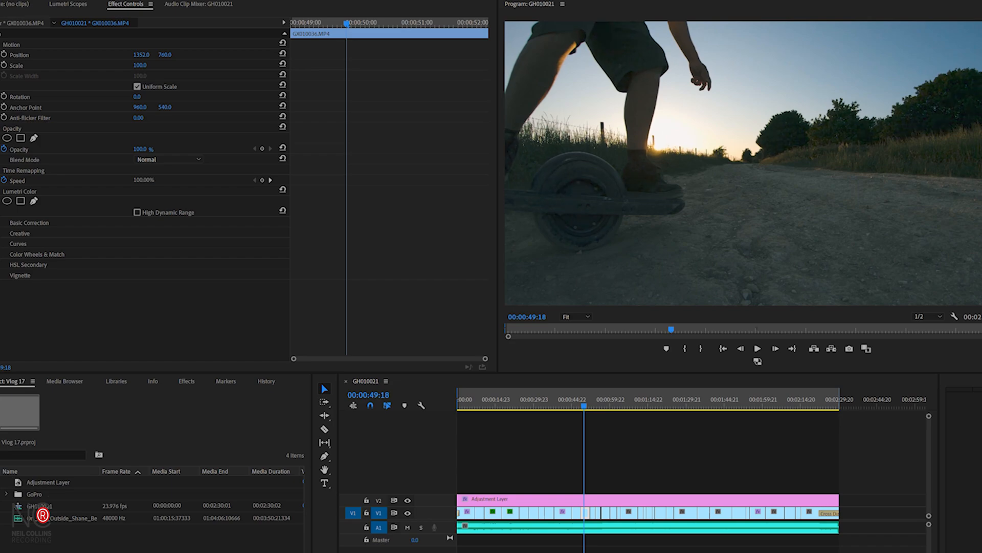
left_click_drag(865, 321, 872, 321)
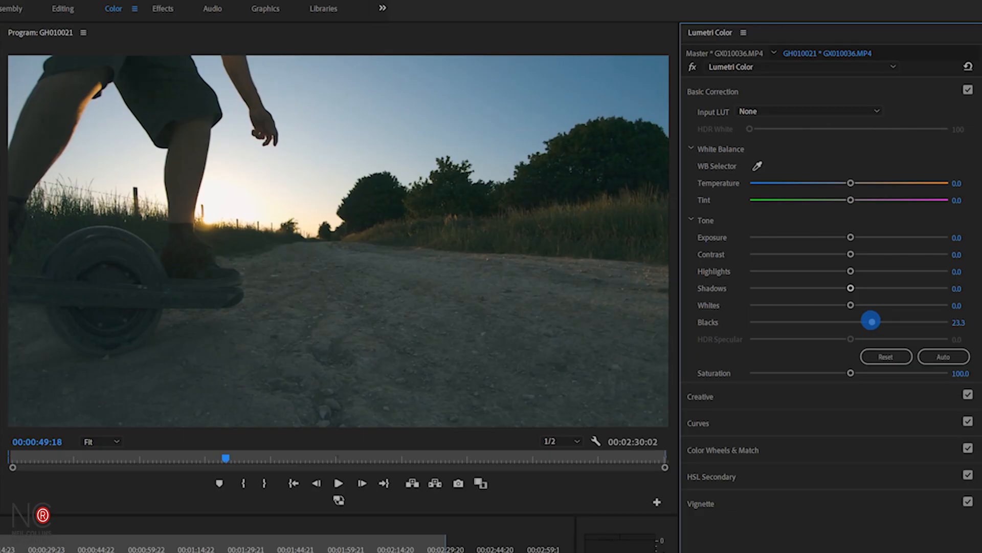
left_click_drag(851, 237, 868, 238)
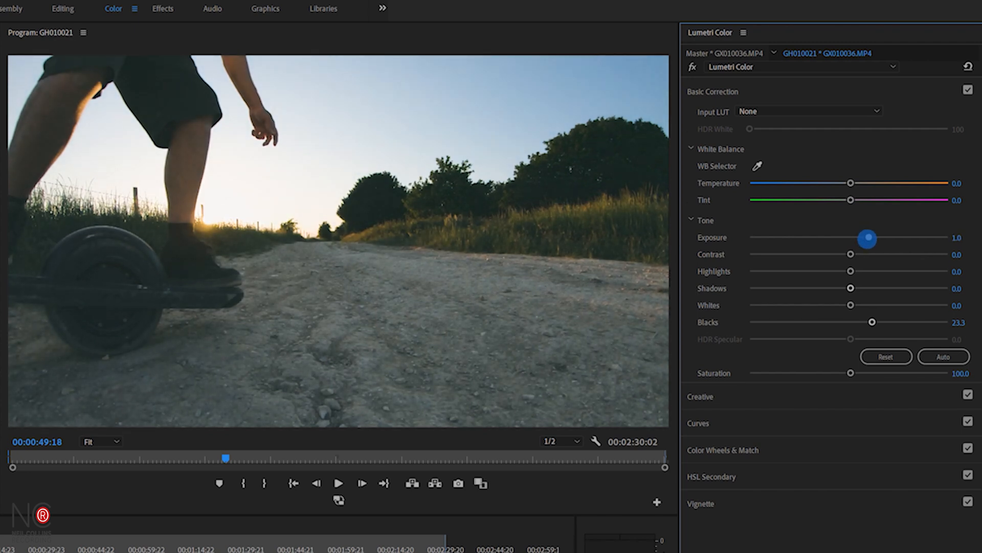
- Move further along the timeline and raise exposure and blacks slightly on the following clips
left_click_drag(113, 552, 130, 552)
left_click_drag(851, 237, 858, 237)
key("=")
left_click_drag(331, 552, 555, 551)
key("-")
left_click_drag(255, 552, 518, 552)
key("-")
key("-")
left_click_drag(320, 552, 332, 551)
left_click_drag(851, 321, 880, 319)
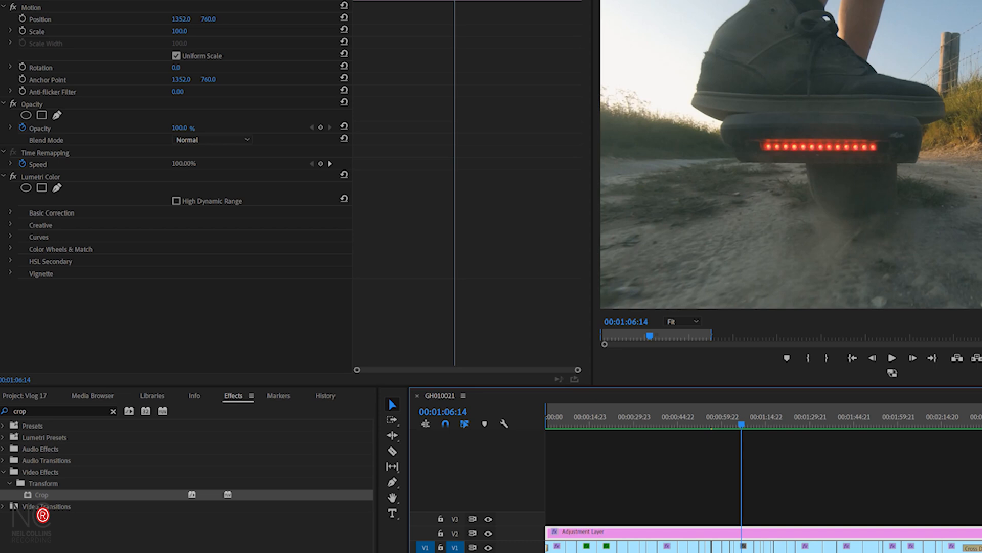
- Search the effects for crop and apply the Crop effect to the adjustment layer
left_click(234, 396)
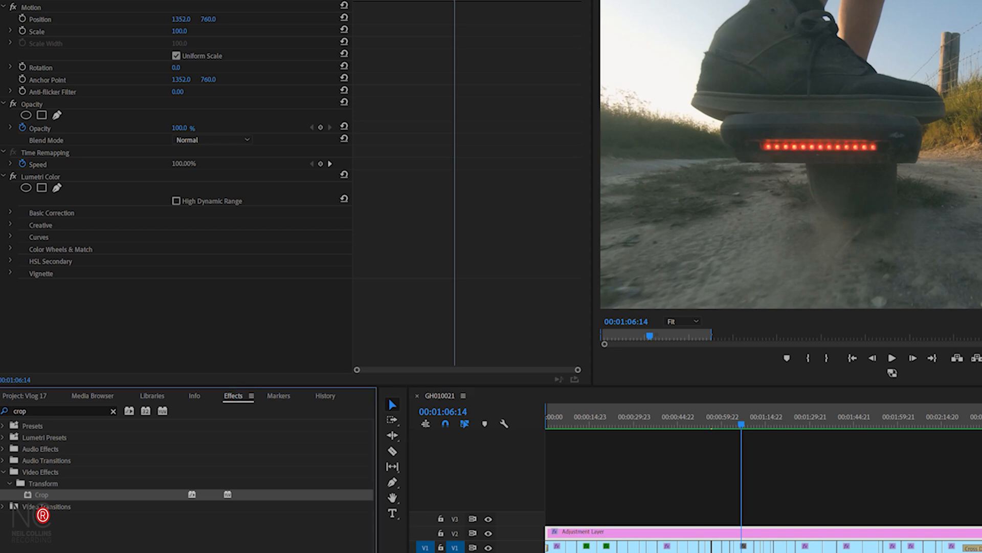
left_click(62, 405)
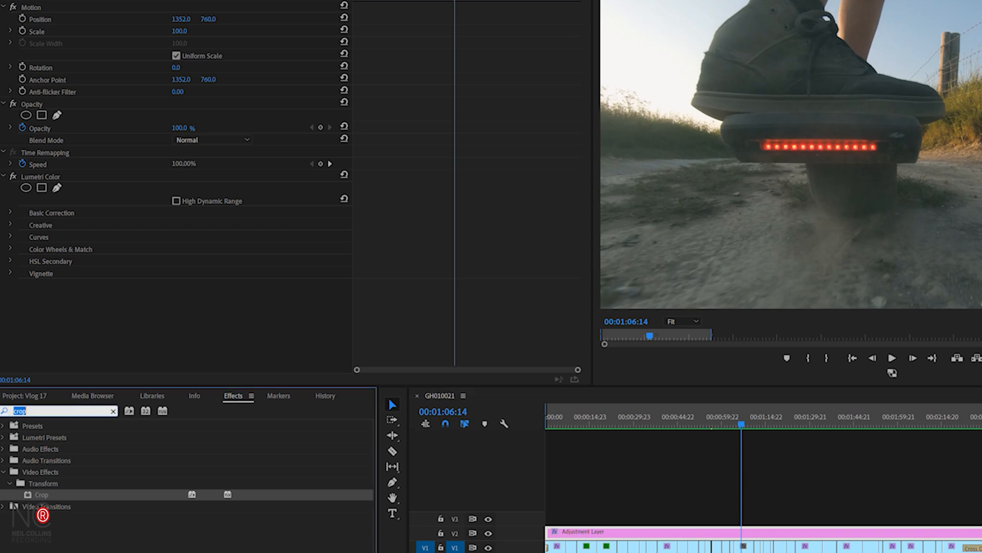
type("crop")
double_click(54, 494)
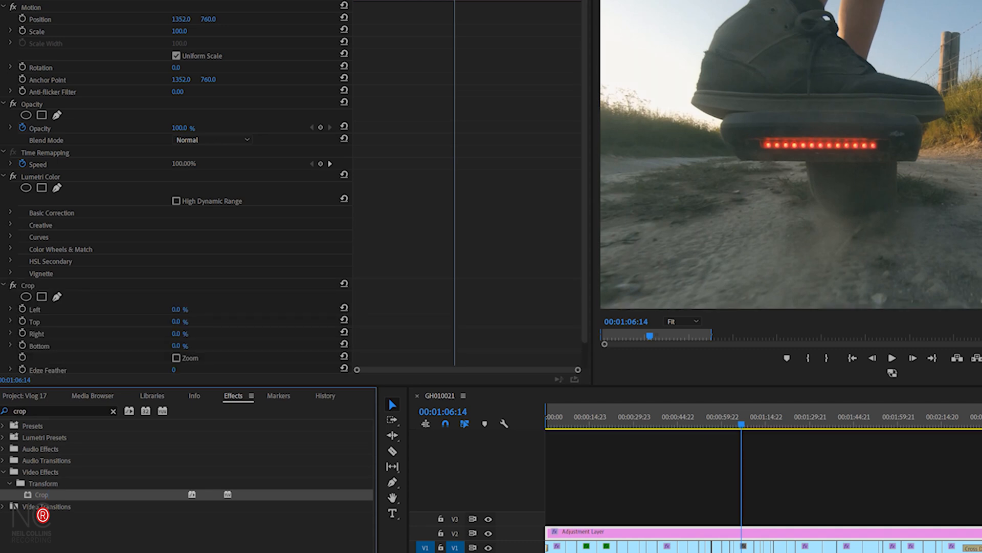
- Set the crop's top and bottom to 13% to add letterbox bars
left_click(177, 321)
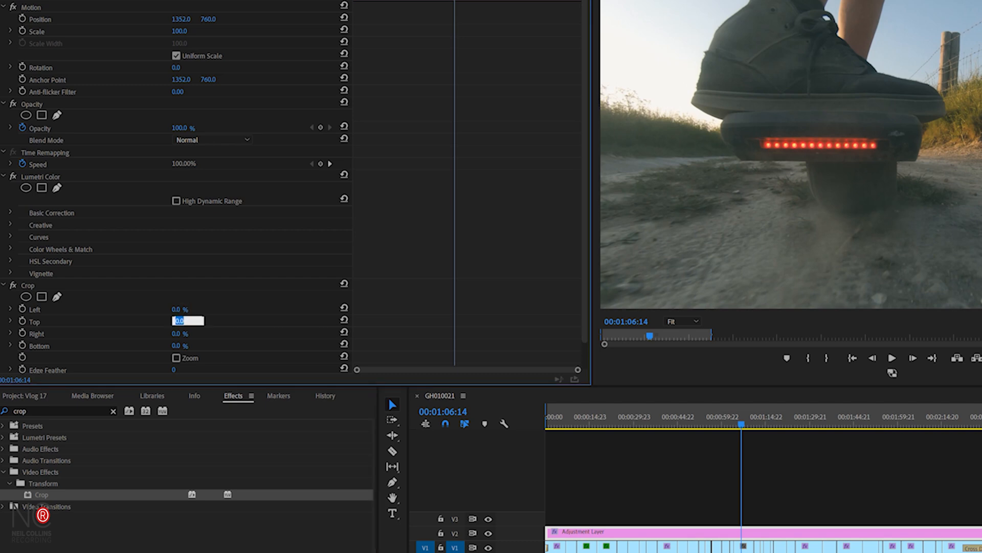
type("13")
key("Return")
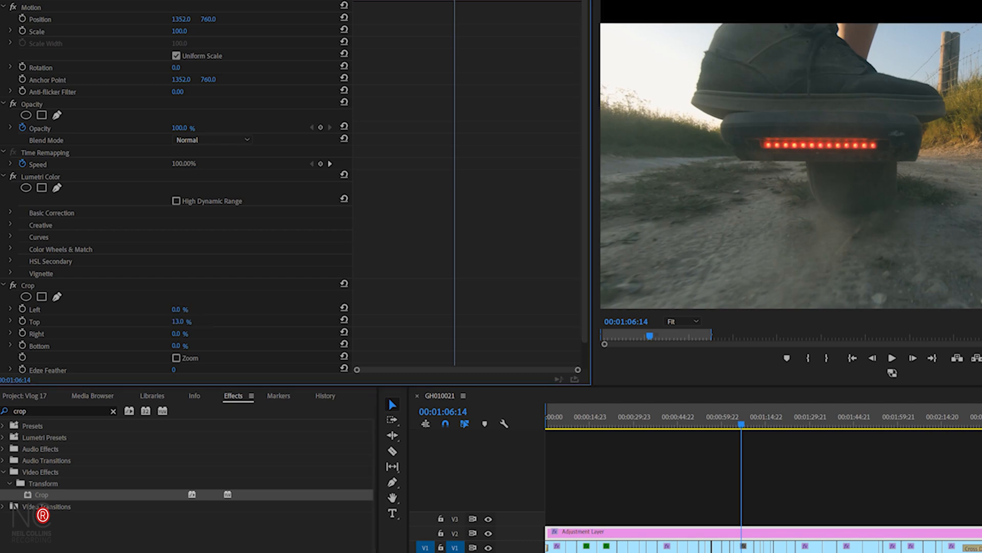
left_click(177, 346)
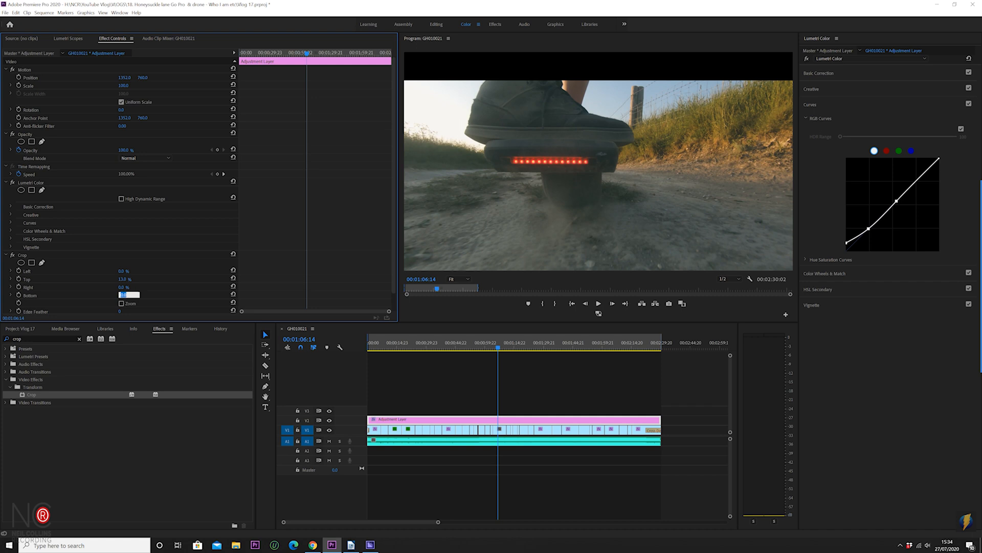
type("13")
key("Return")
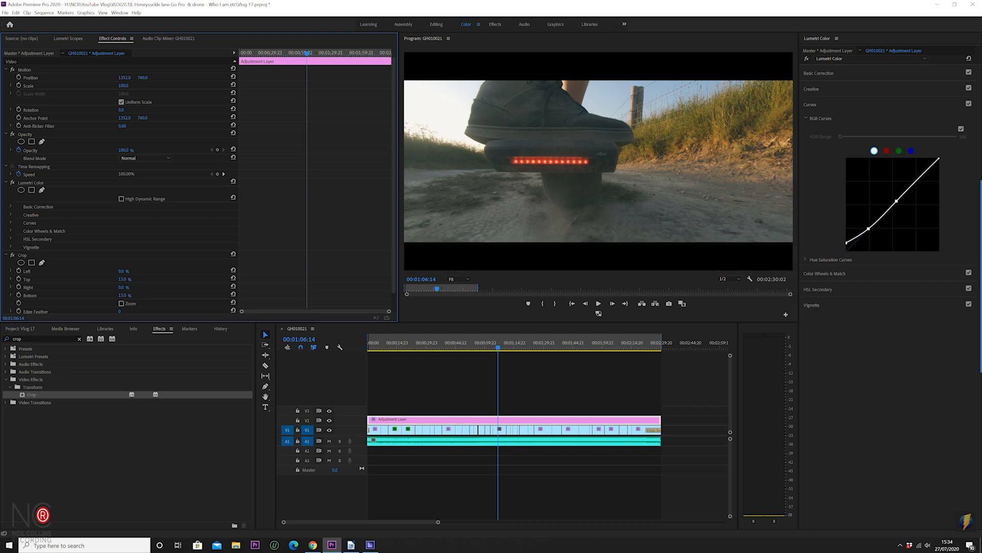